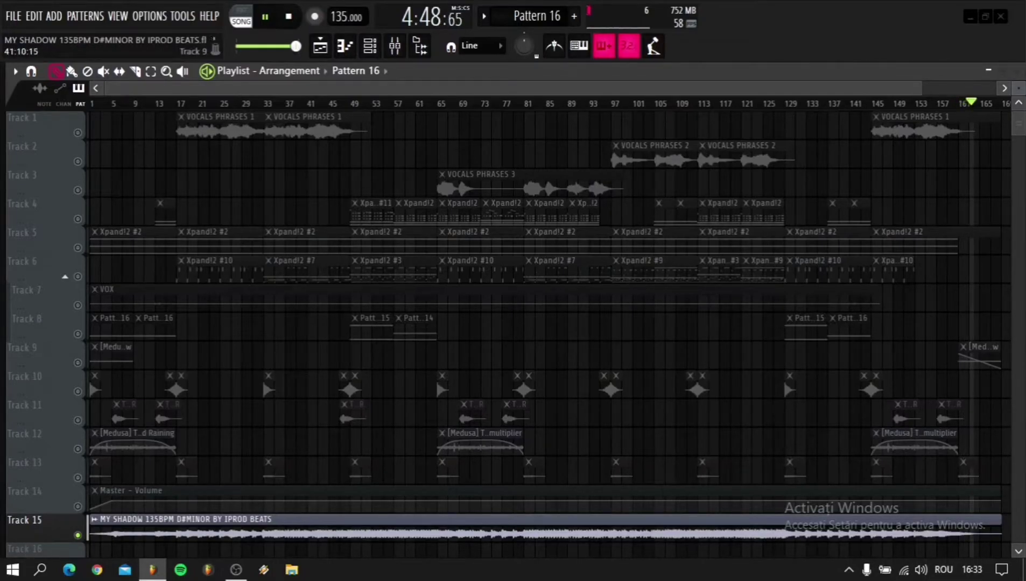
- Stop the song, open the Xpand!2 #2 pads pattern from Track 5 in the piano roll, and play it in pattern mode
key("space")
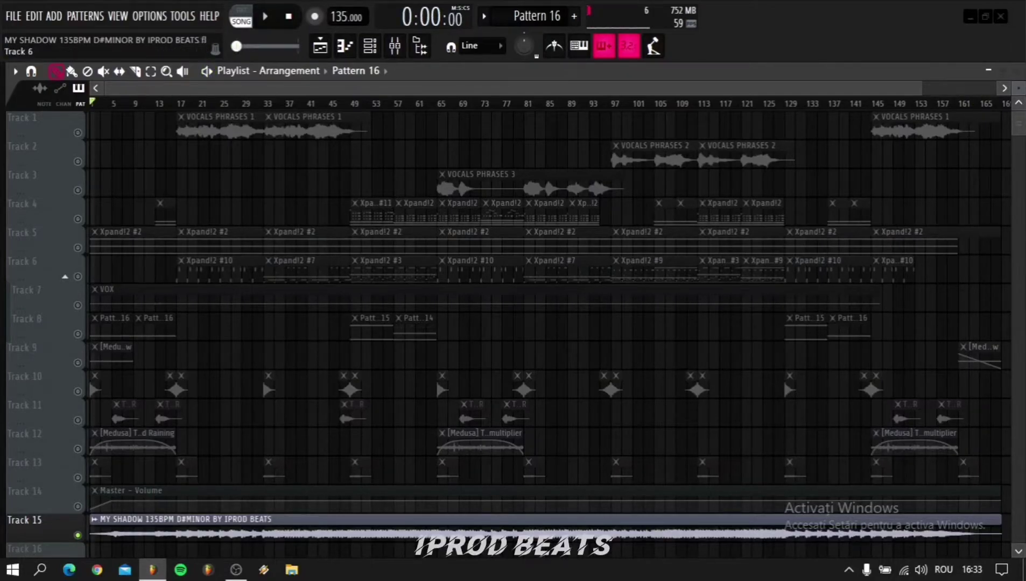
double_click(113, 237)
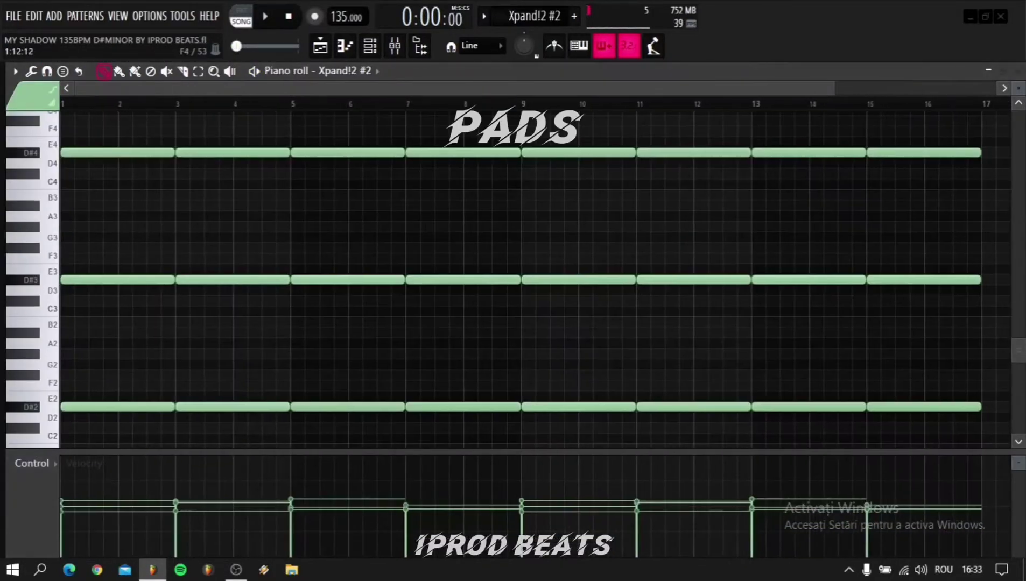
left_click(241, 16)
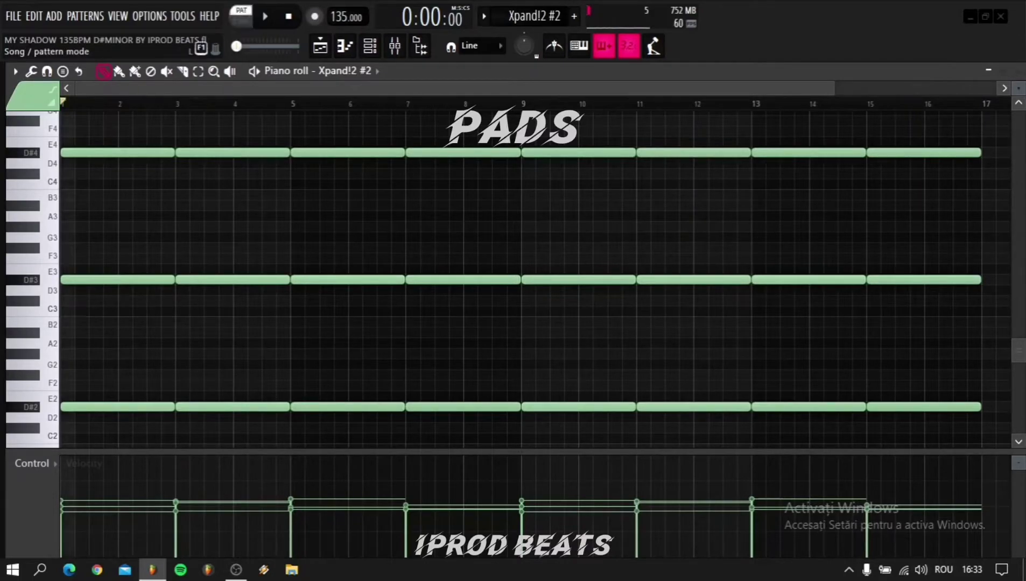
key("space")
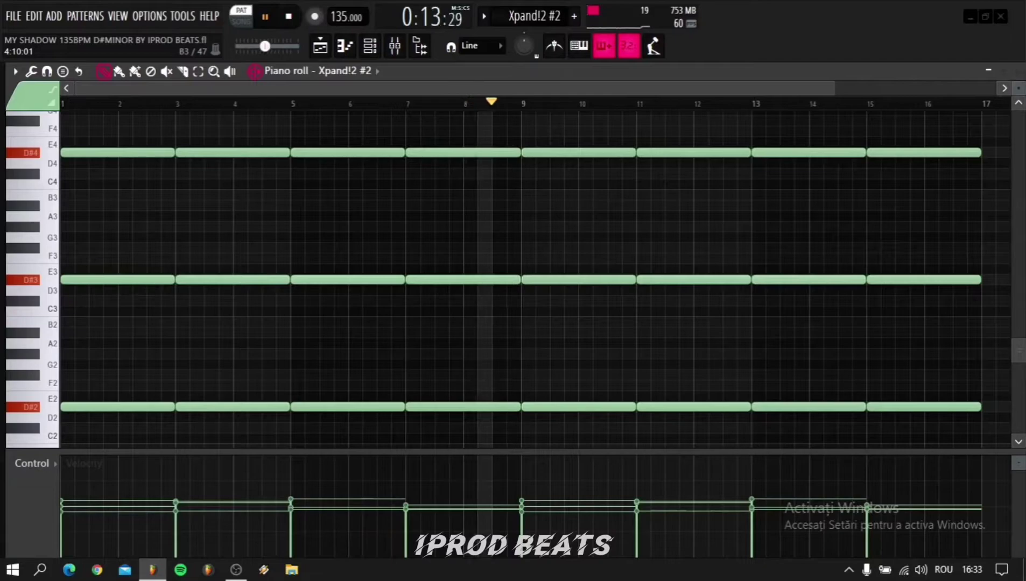
key("space")
- Examine the pads' Xpand!2 instrument settings and the Fruity Reeverb 2 and Fruity parametric EQ 2 effects on their mixer insert
left_click(345, 71)
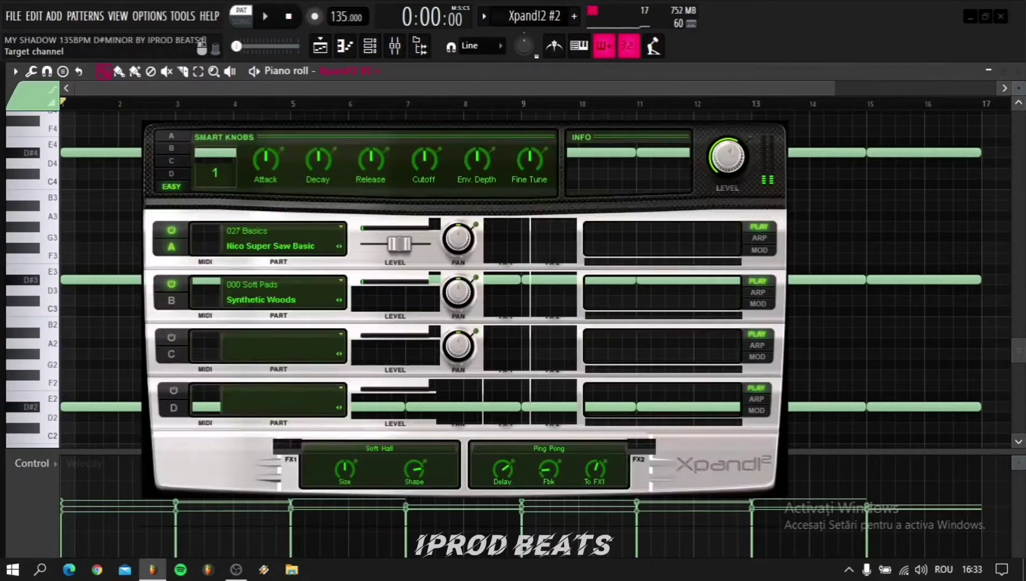
left_click(345, 71)
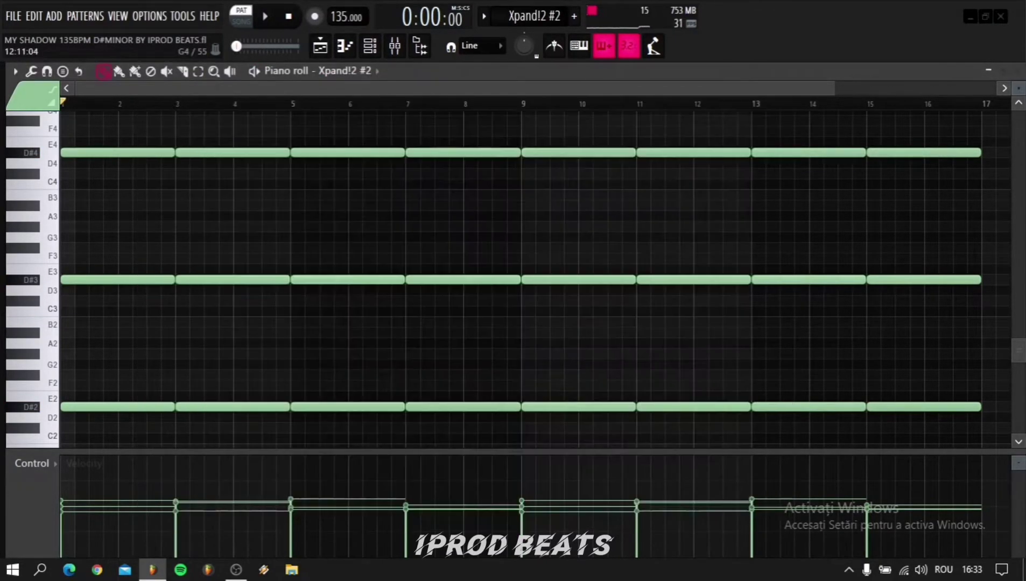
left_click(395, 45)
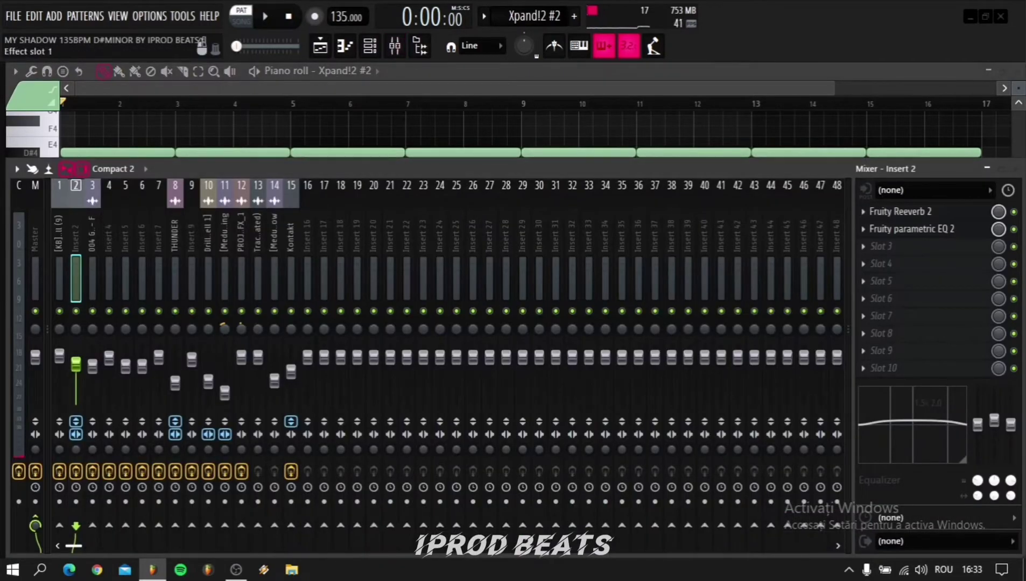
left_click(898, 211)
left_click(898, 211)
left_click(911, 229)
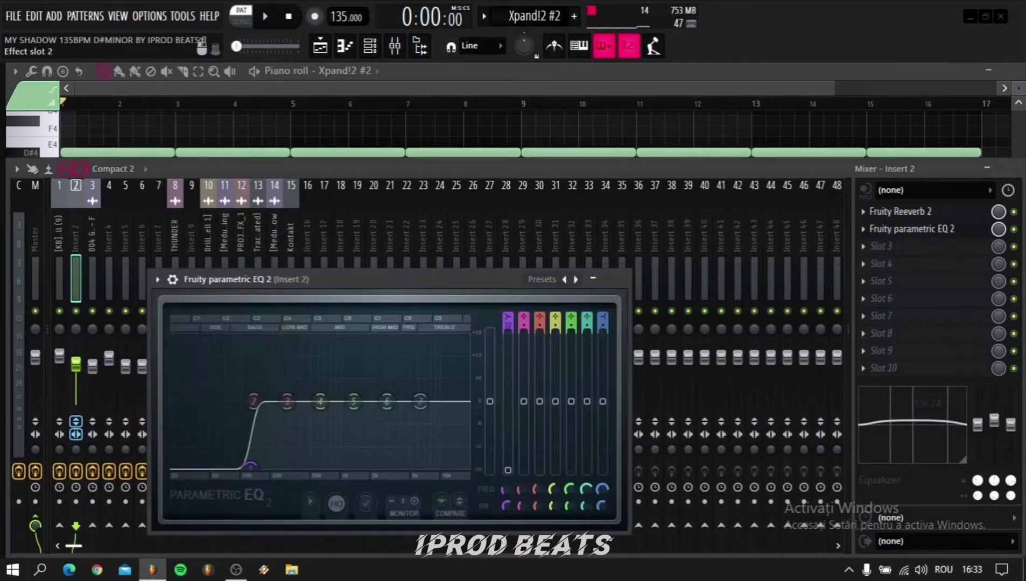
left_click(911, 228)
- Solo Track 4 in the playlist and play its Xpand!2 pattern in the piano roll, looking over its high and low notes
left_click(319, 46)
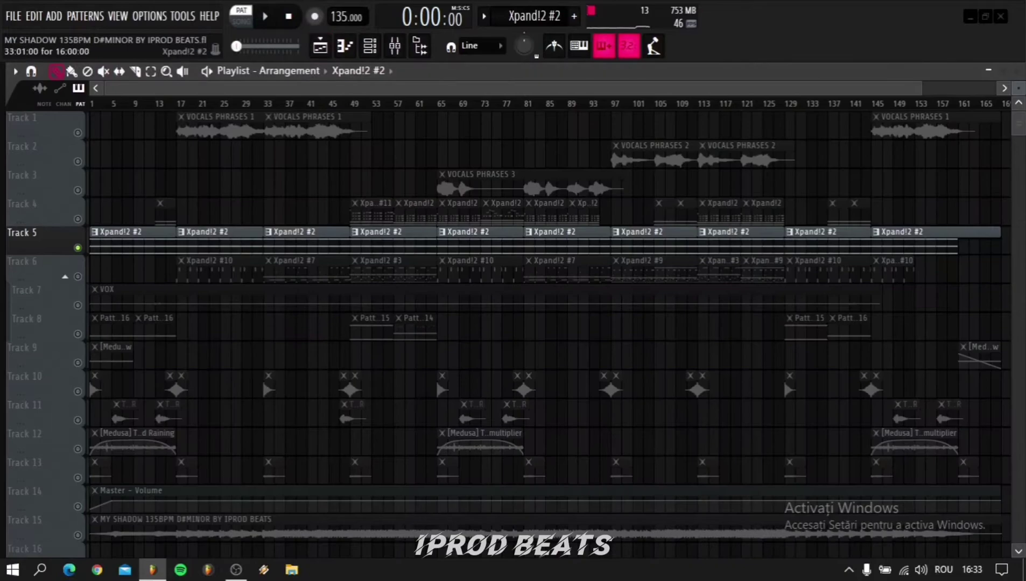
left_click(24, 207)
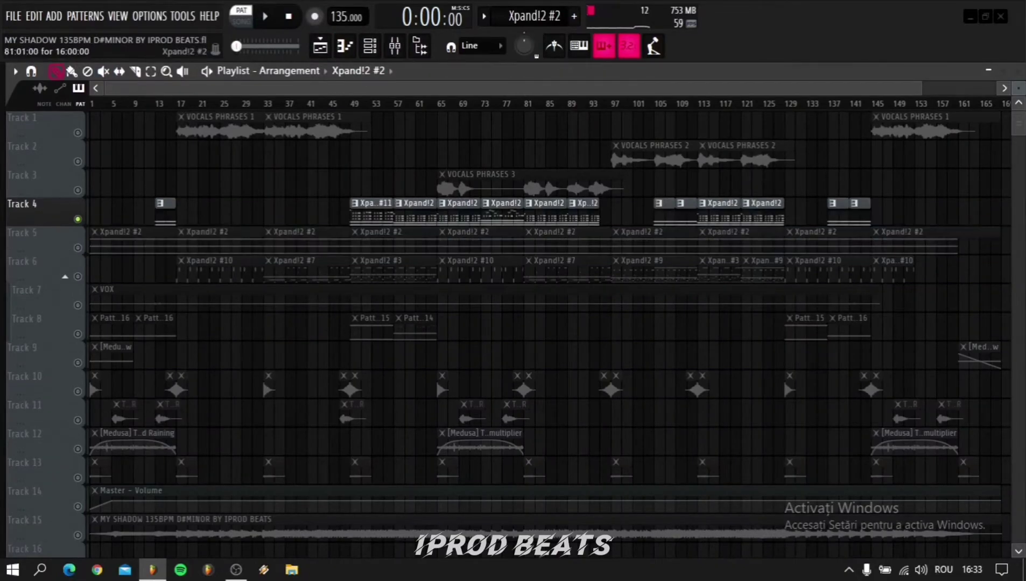
key("F7")
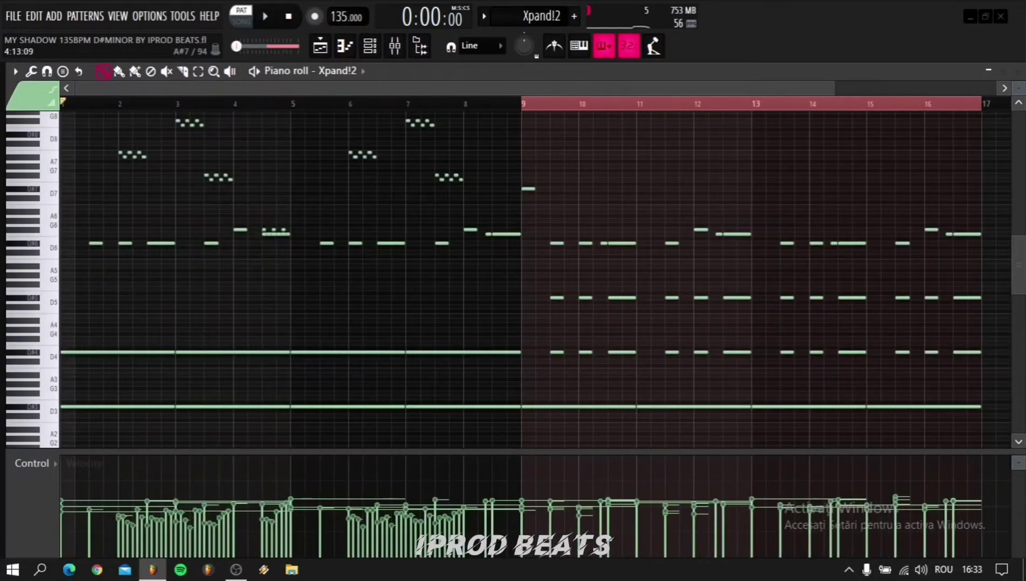
key("space")
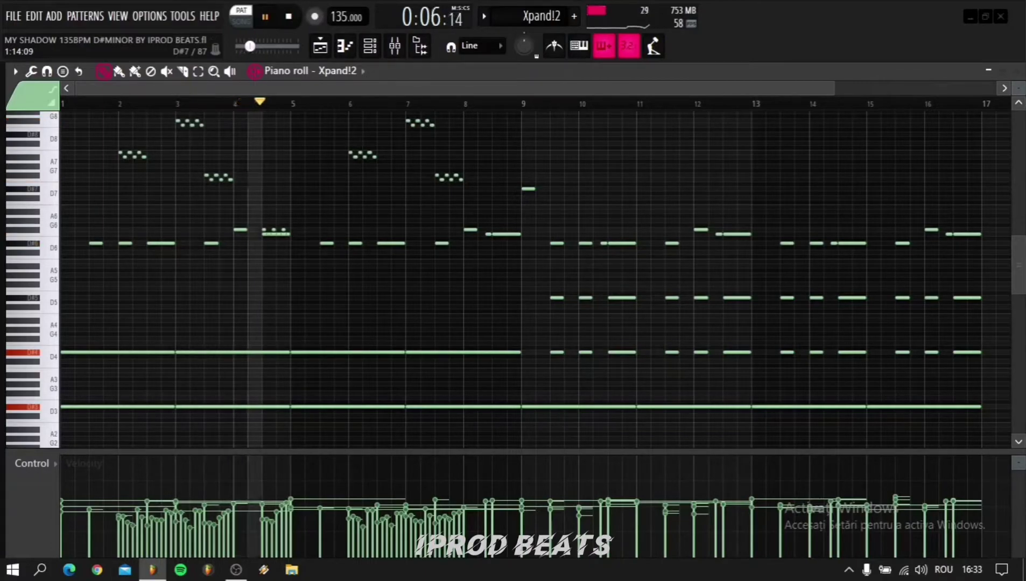
scroll(534, 280, "up", 2)
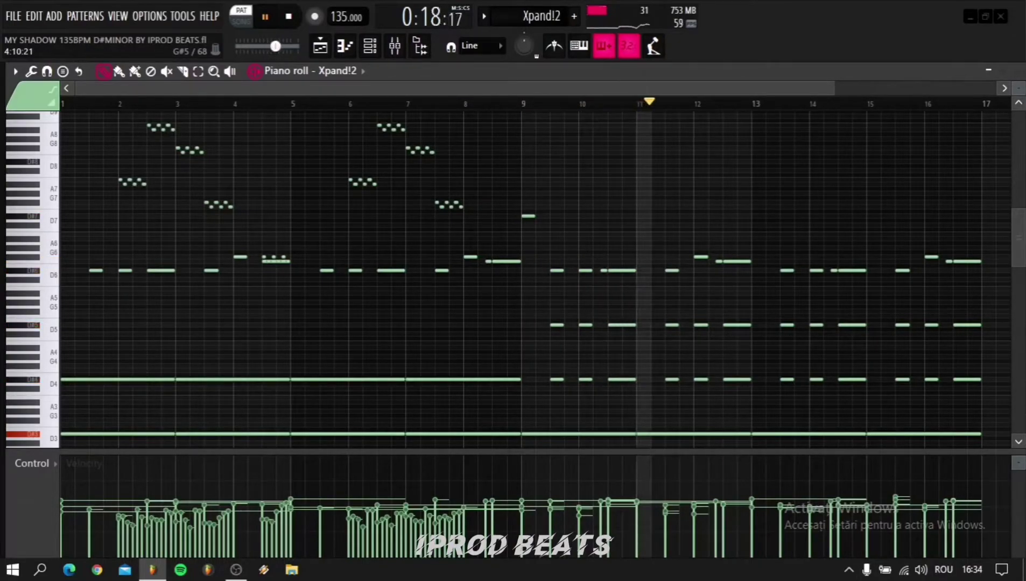
scroll(533, 280, "down", 1)
scroll(532, 279, "down", 2)
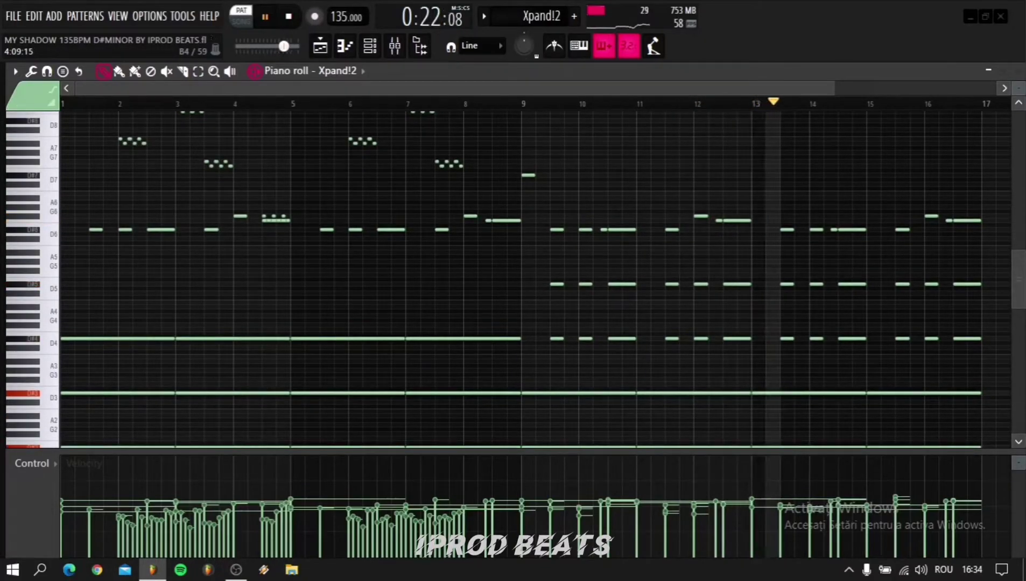
scroll(534, 279, "down", 1)
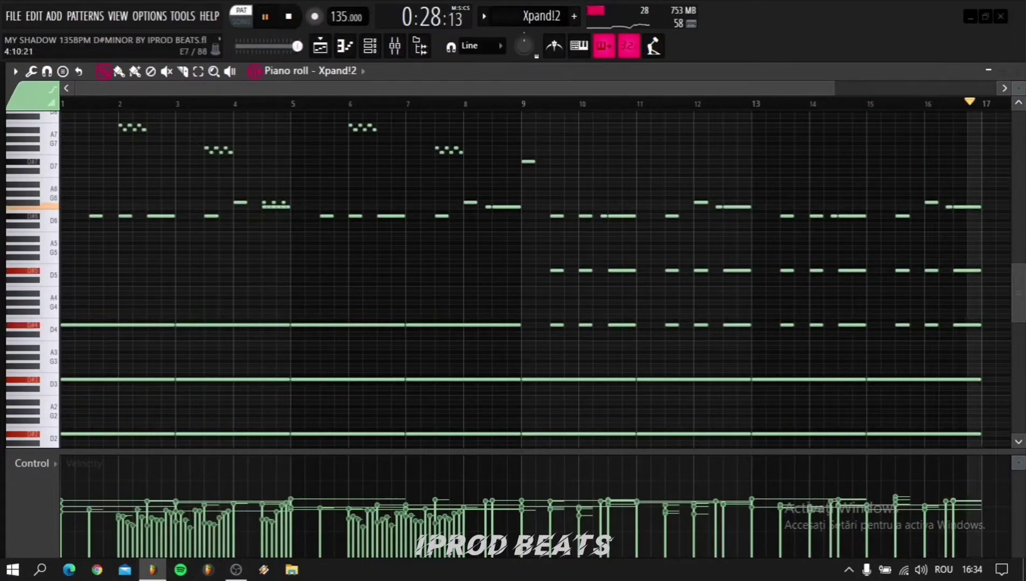
key("space")
- Examine the melody's Xpand!2 preset and its mixer effects: Fruity parametric EQ 2, Fruity Reeverb 2 and Fruity delay 2
left_click(339, 71)
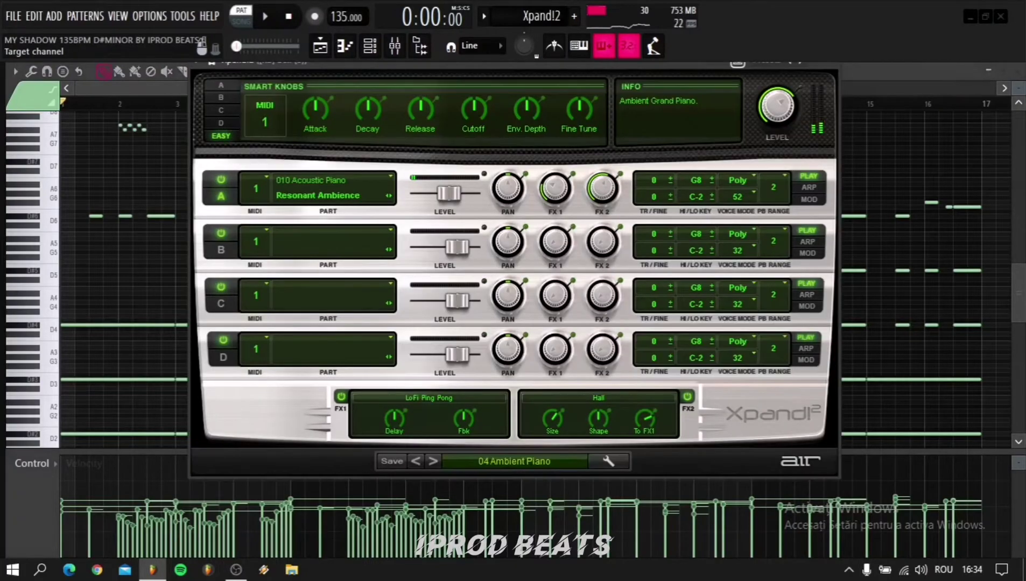
key("Escape")
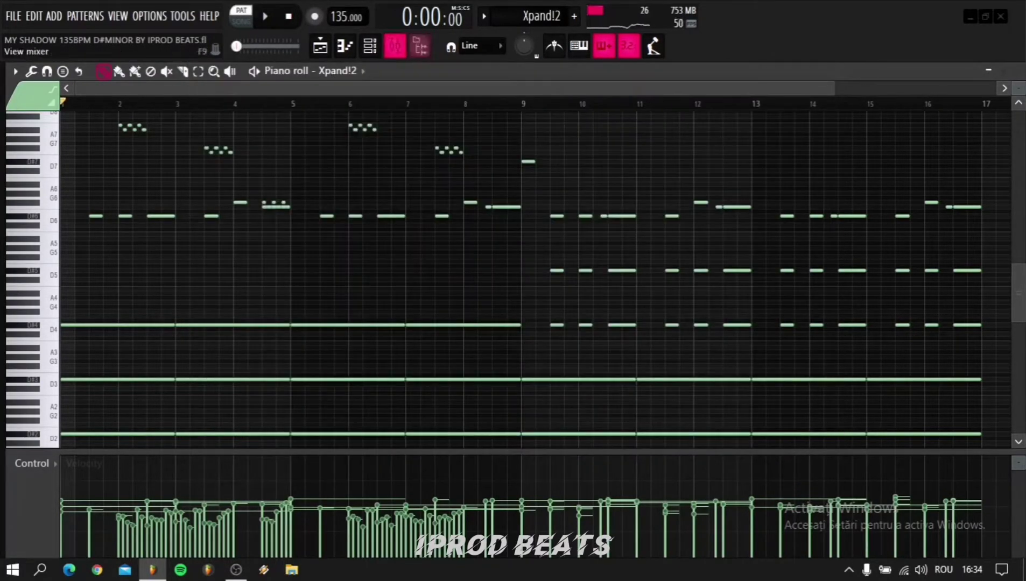
left_click(394, 45)
left_click(910, 212)
left_click(909, 211)
left_click(909, 229)
left_click(909, 228)
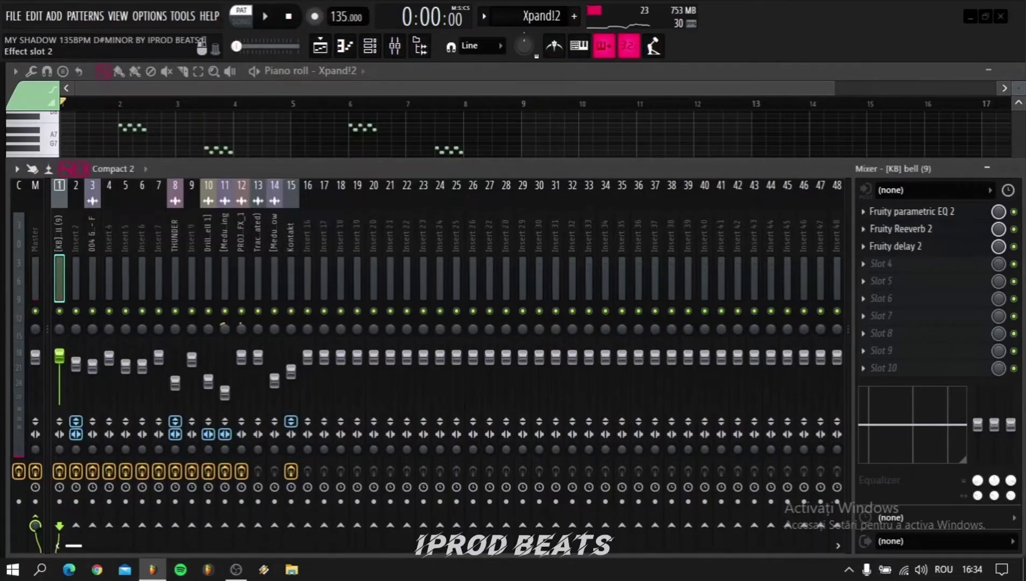
left_click(909, 246)
left_click(909, 246)
left_click(395, 46)
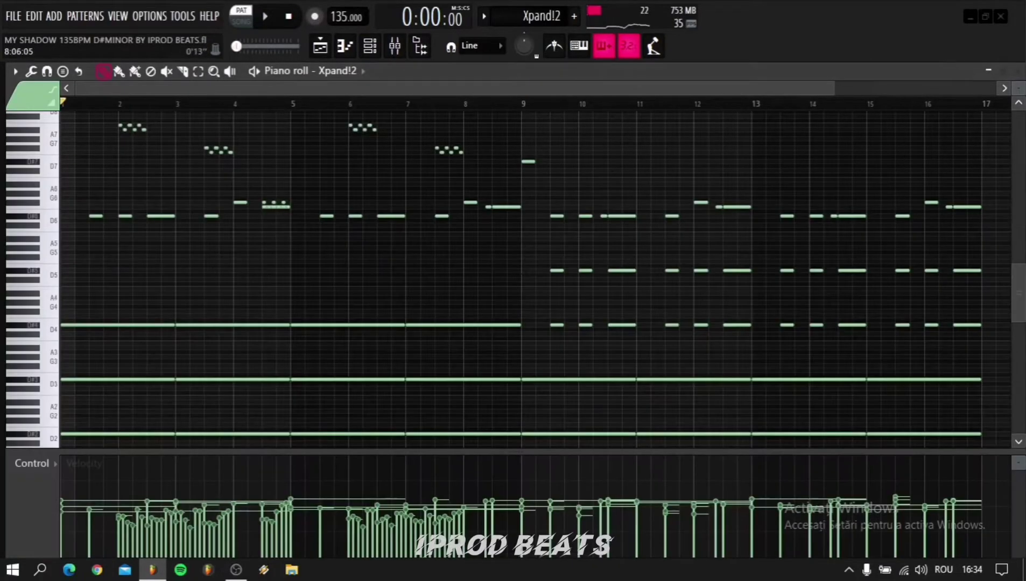
- Solo Track 1, view the VOCALS PHRASES 1 clip's sample settings, and play the clip from bar 17 in song mode
left_click(320, 46)
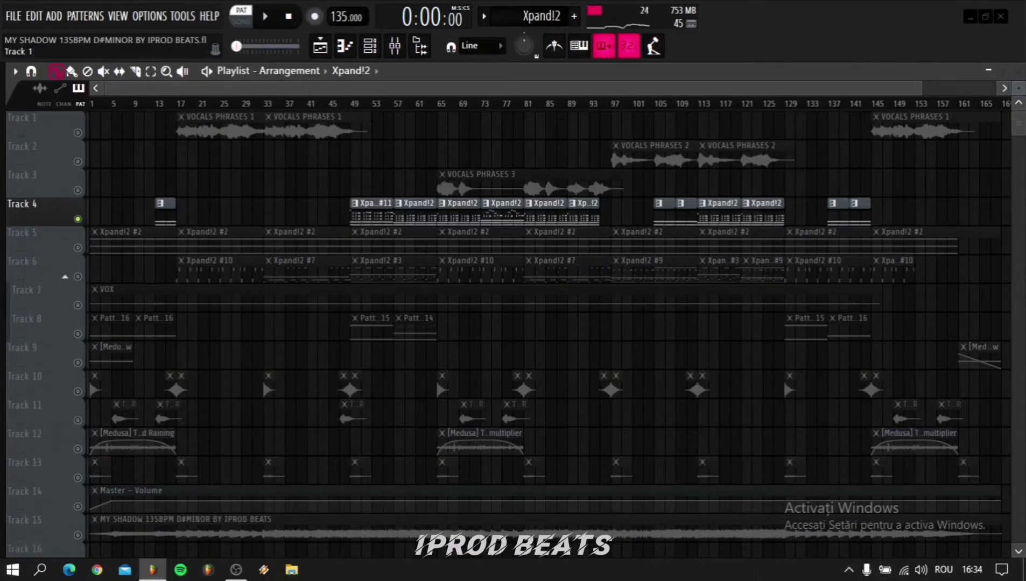
left_click(24, 121)
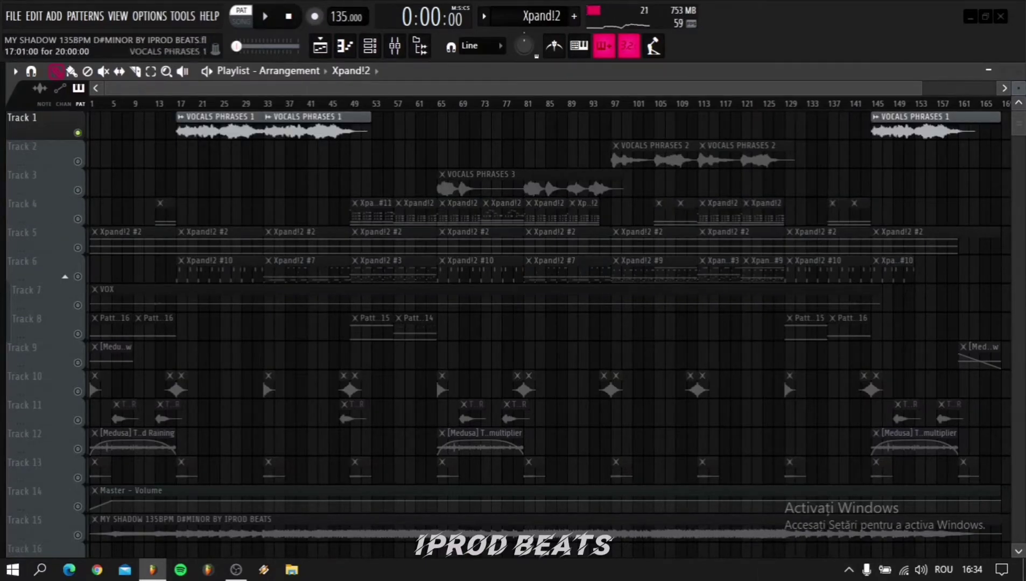
double_click(215, 116)
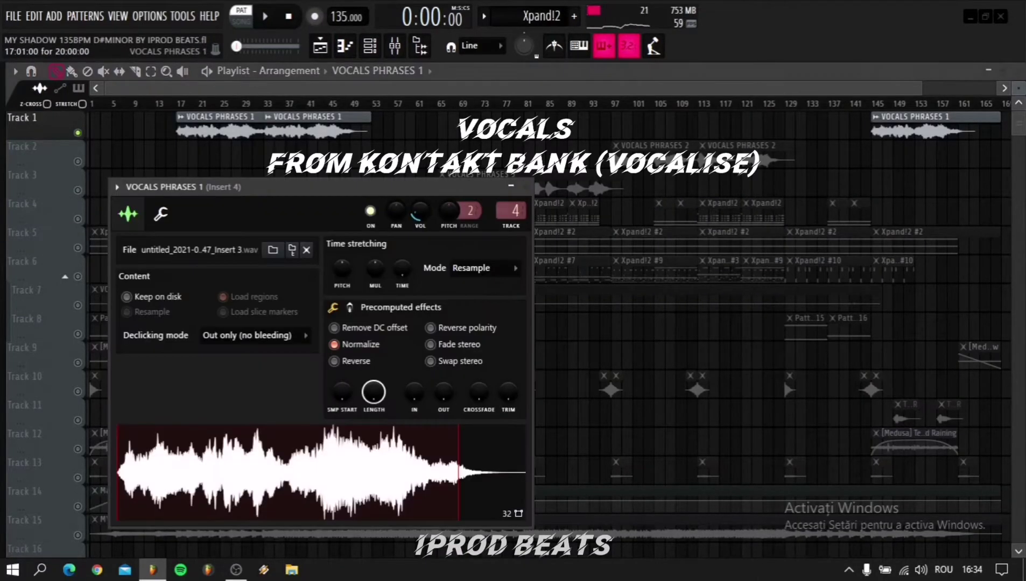
left_click(178, 104)
key("space")
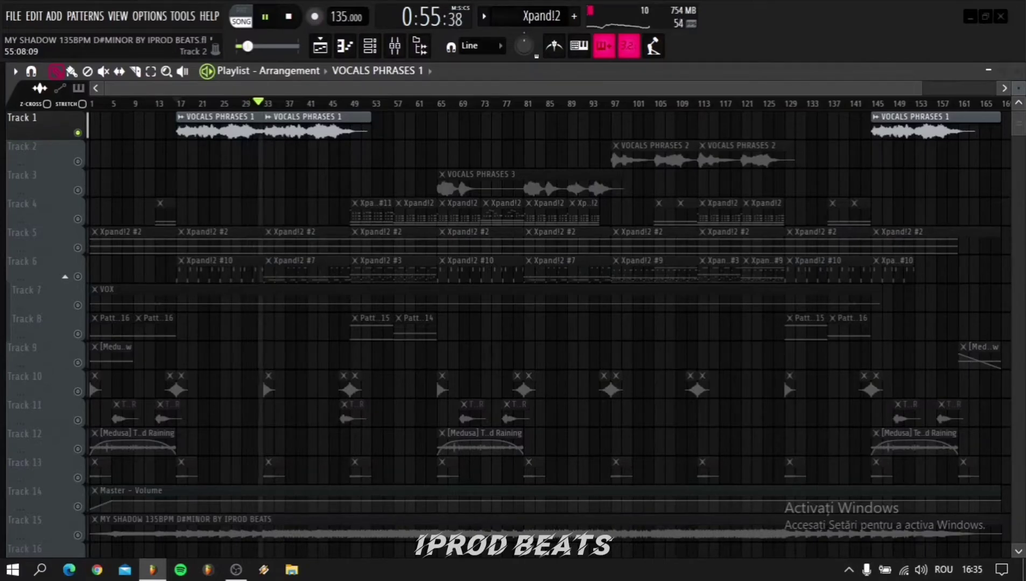
key("space")
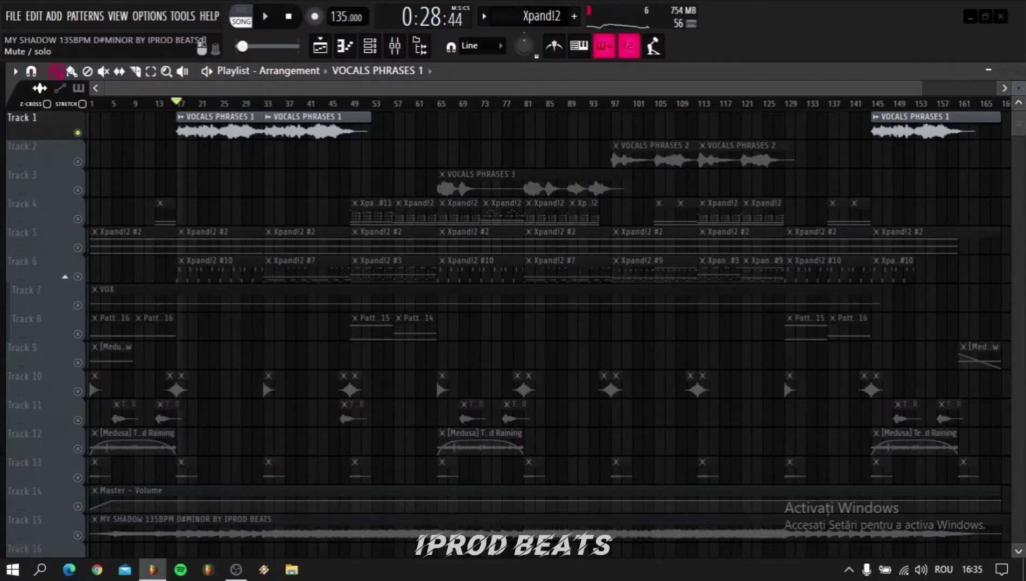
- Solo Track 2 and play VOCALS PHRASES 2 from bar 97, then do the same for VOCALS PHRASES 3 on Track 3
right_click(77, 161)
left_click(612, 103)
key("space")
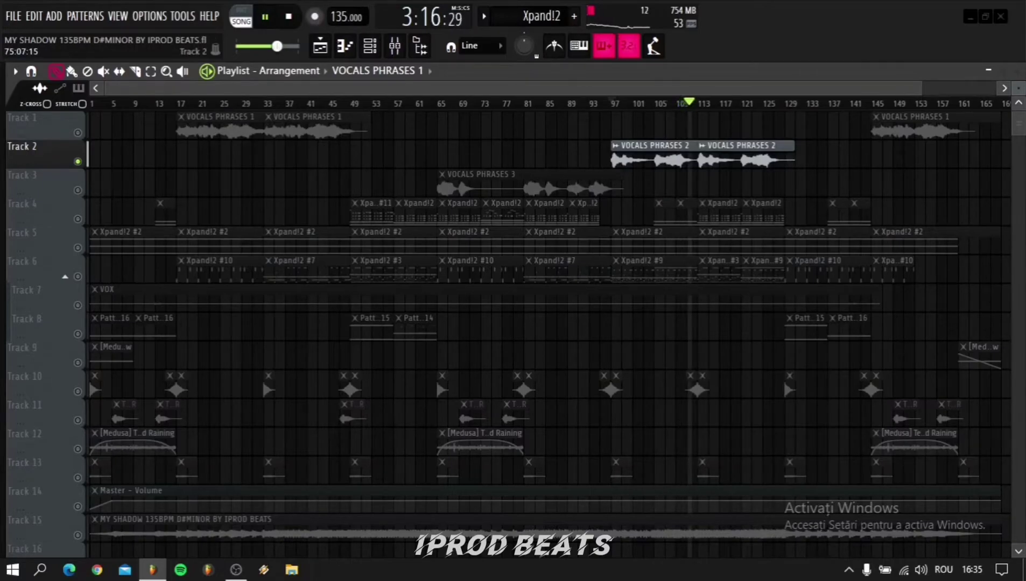
key("space")
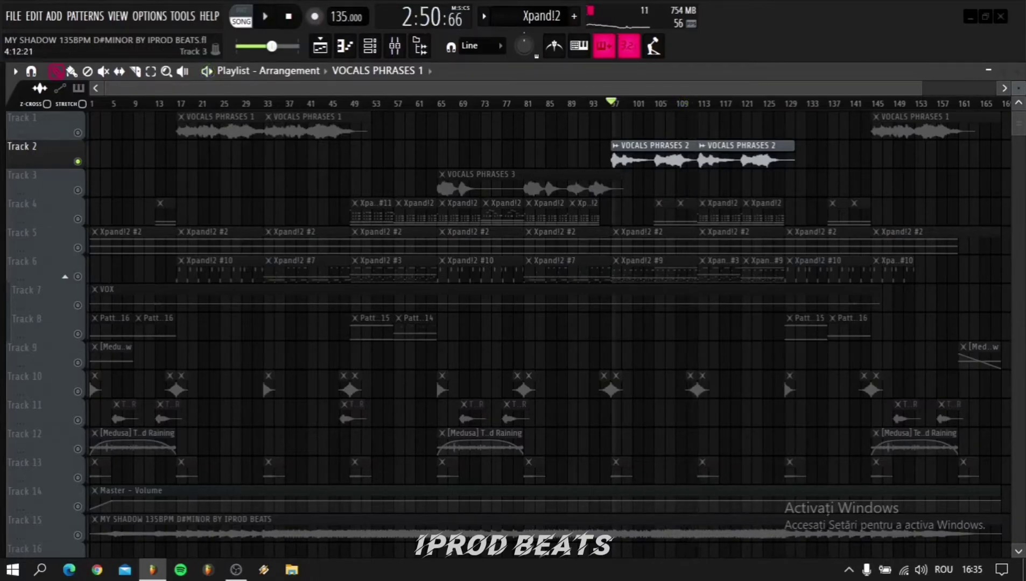
left_click(474, 185)
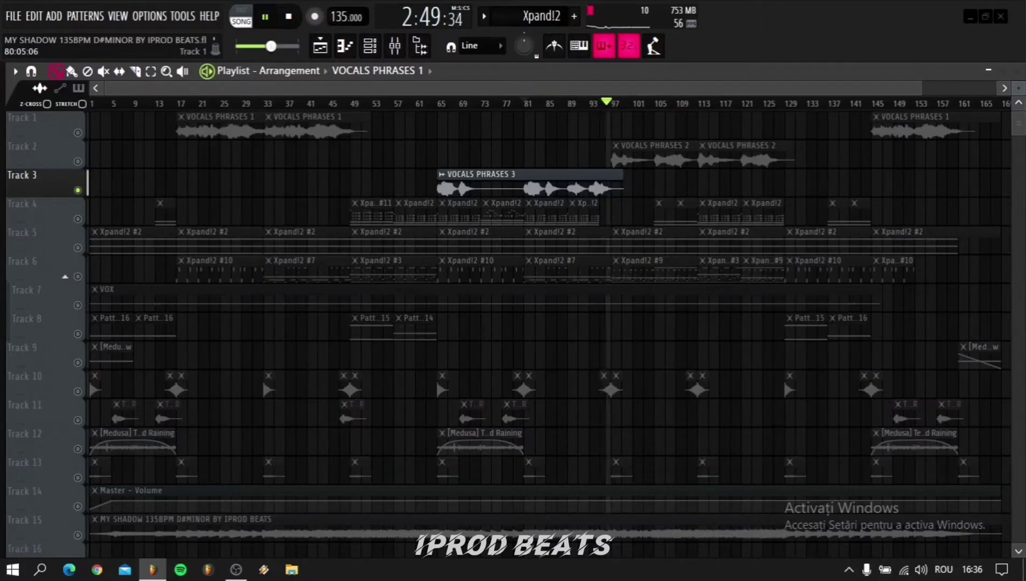
key("space")
- Solo Track 8 and play the Kontakt notes of Pattern 16 in the piano roll in pattern mode
right_click(83, 322)
left_click(83, 322)
key("Home")
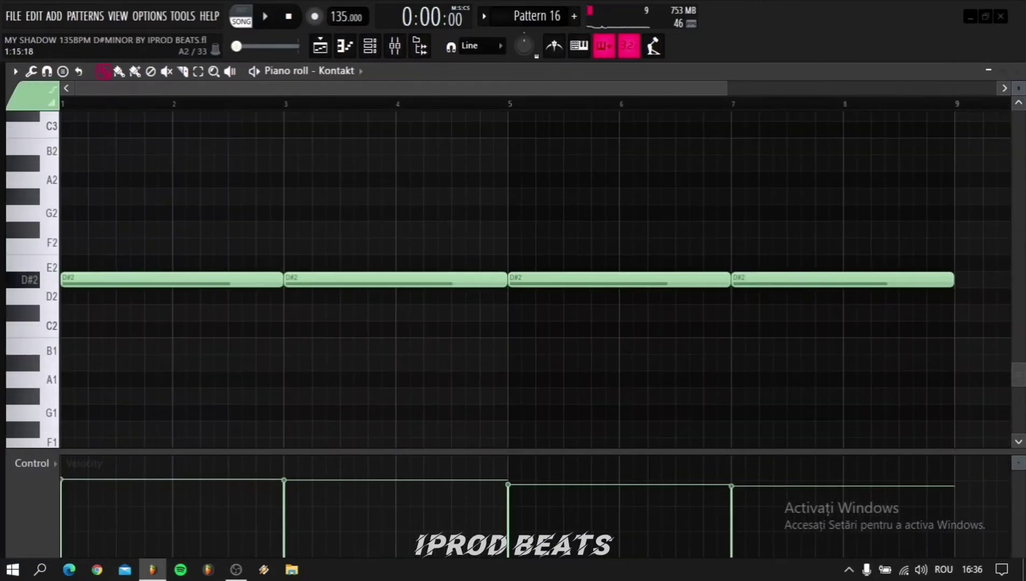
key("l")
key("space")
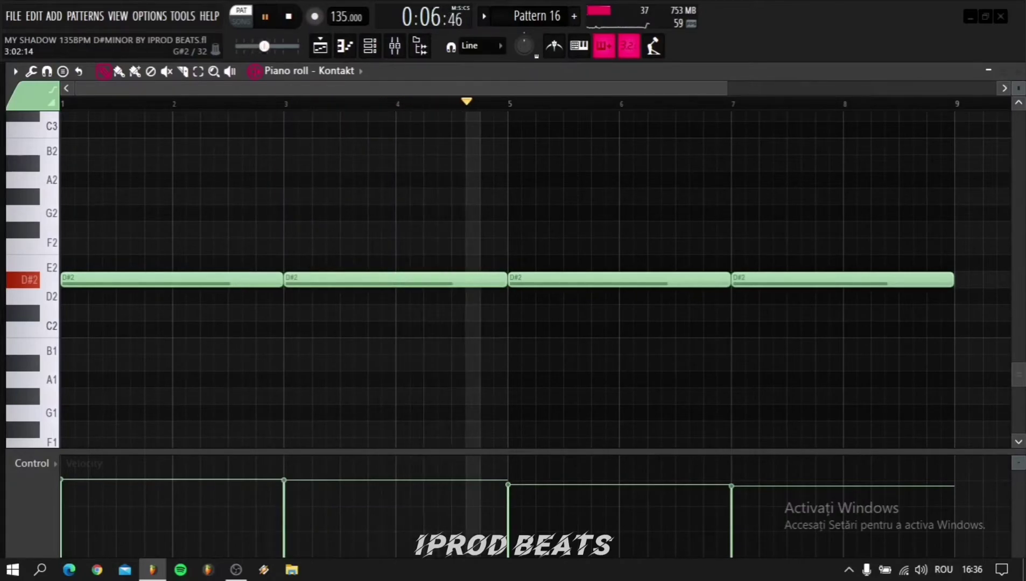
key("space")
- Open Pattern 15 from Track 8 in the piano roll and play its Kontakt notes
key("F5")
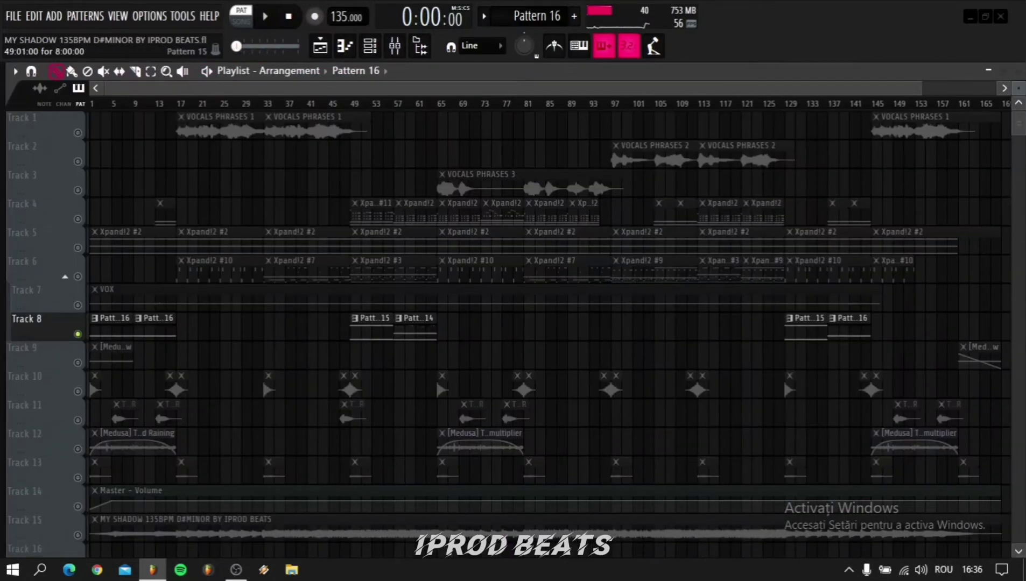
key("F7")
key("space")
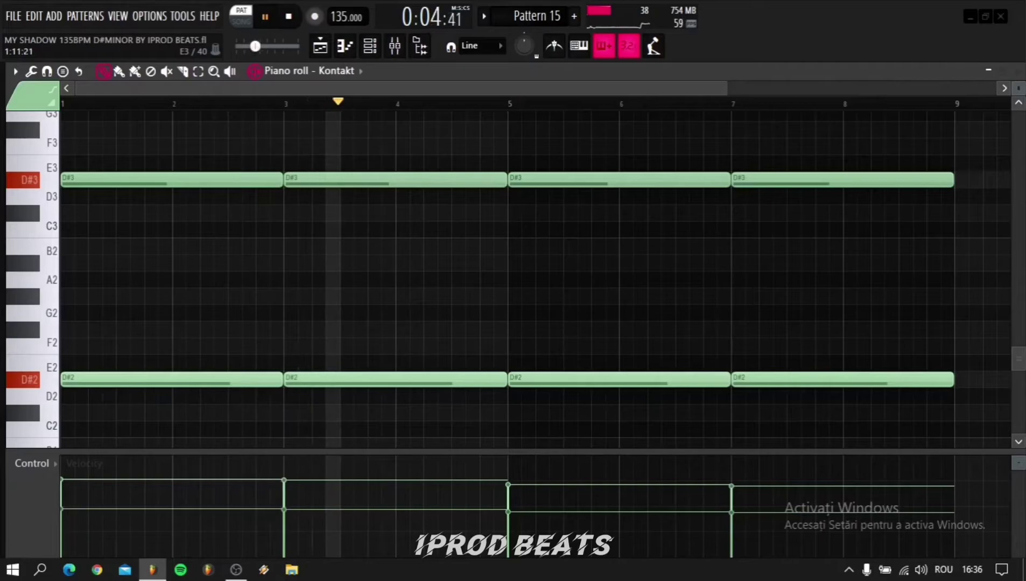
key("space")
- Open Pattern 14 from Track 8 in the piano roll and play its Kontakt notes
left_click(320, 45)
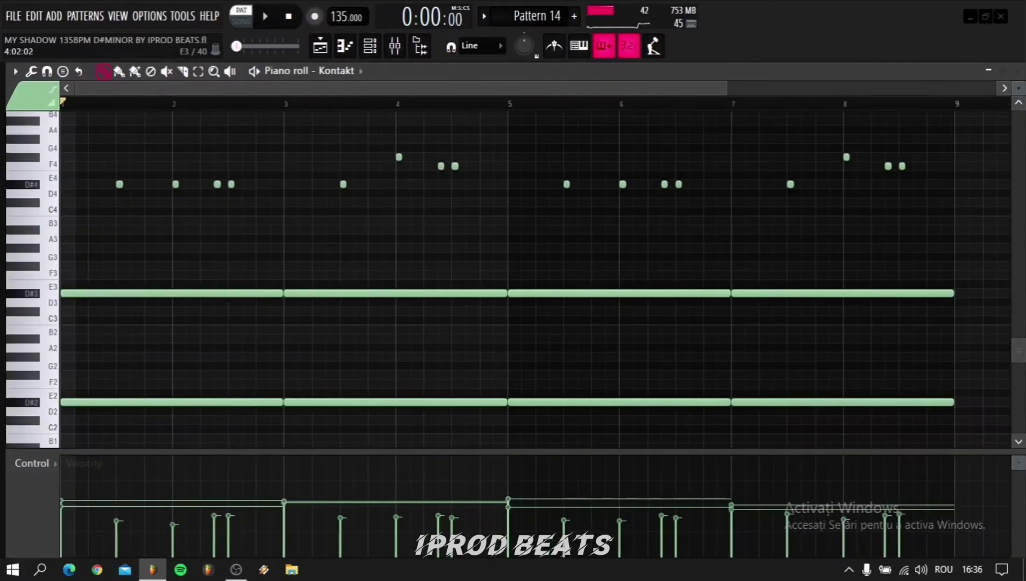
key("space")
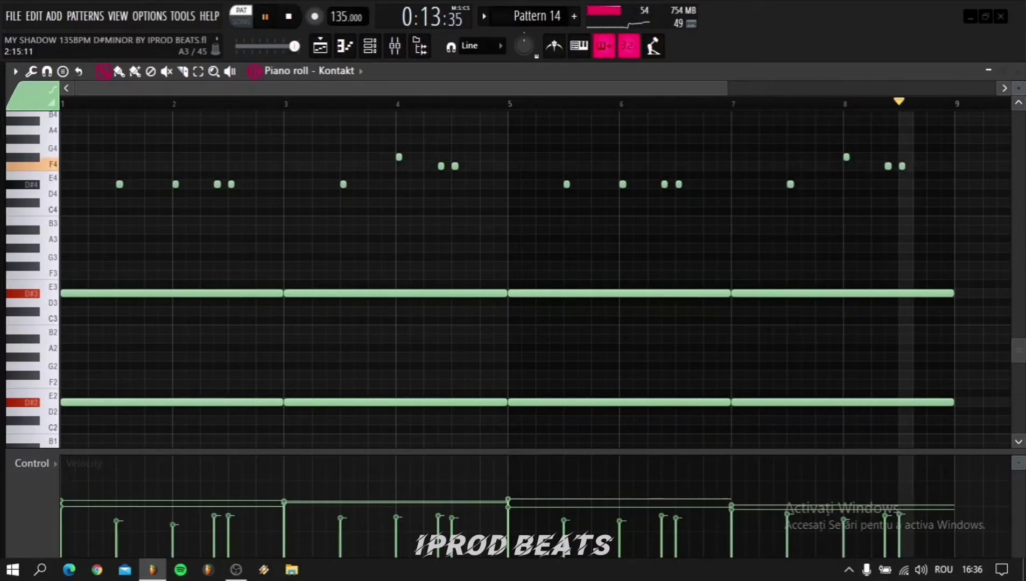
key("space")
- Examine the effect loaded in the first slot of the mixer insert and return to the playlist
key("F9")
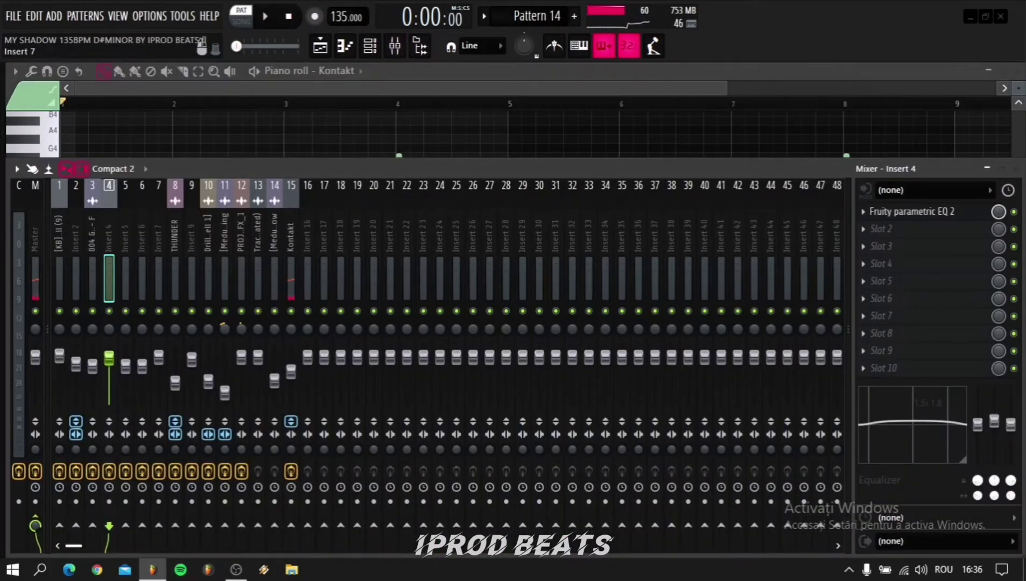
left_click(911, 211)
left_click(911, 211)
left_click(320, 46)
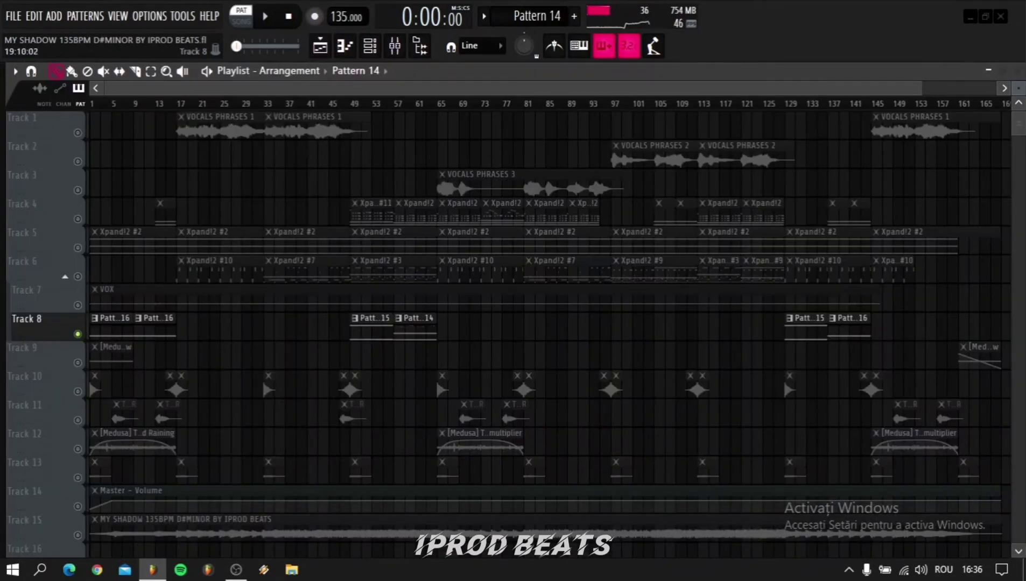
- Solo Track 6, play the Xpand!2 #10 drum pattern in the piano roll, and return to the playlist
double_click(468, 267)
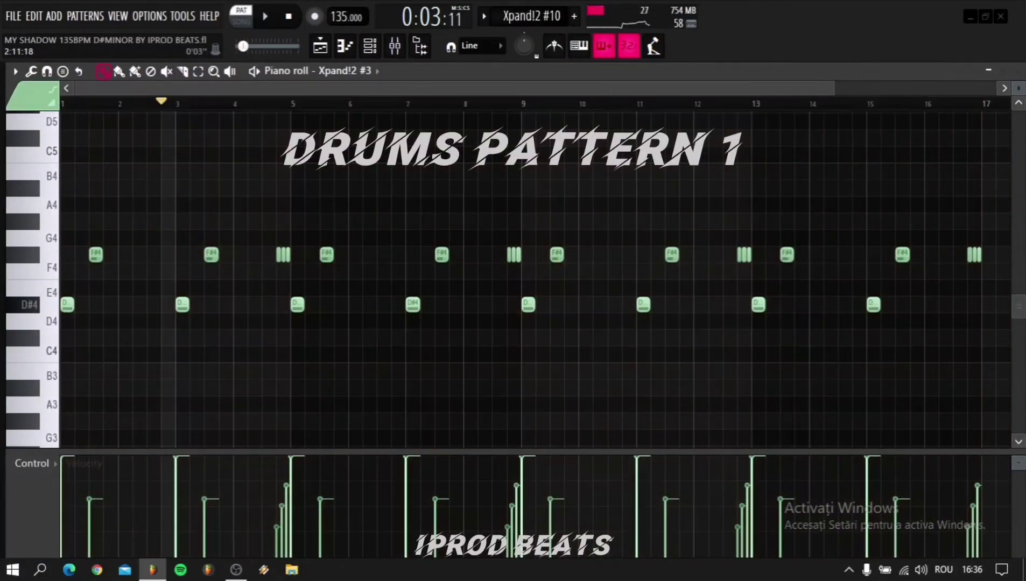
key("space")
key("space")
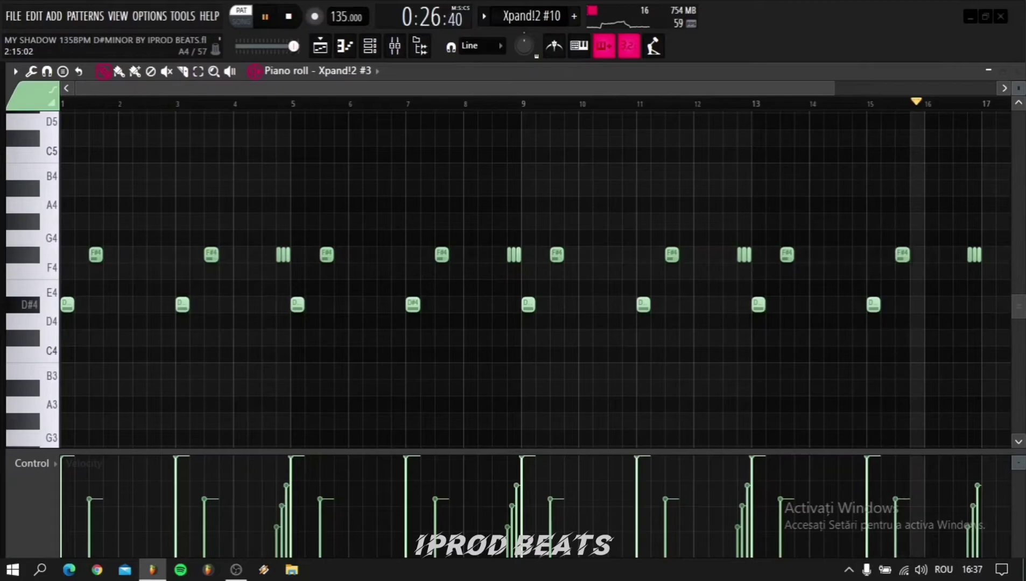
key("space")
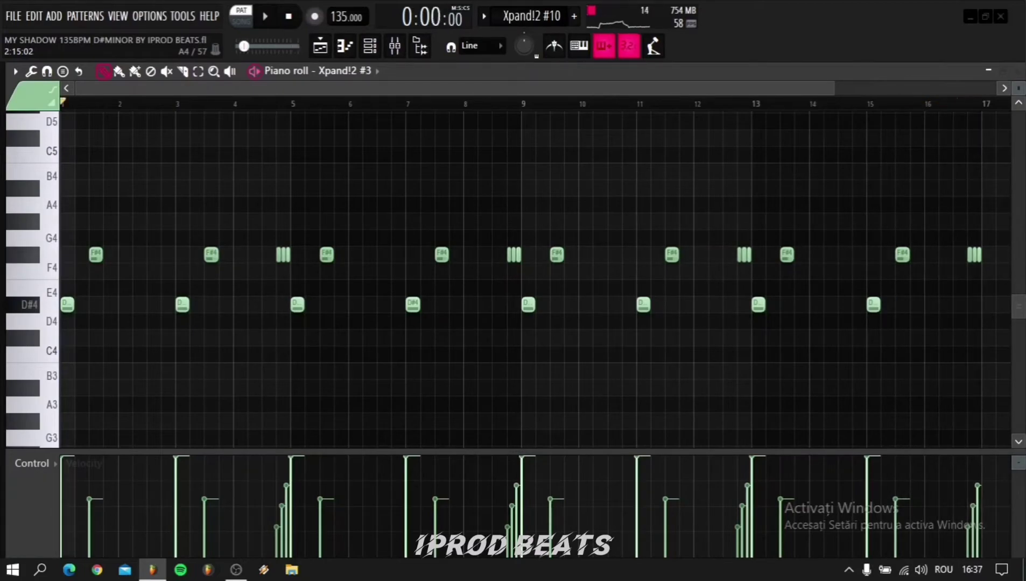
key("F5")
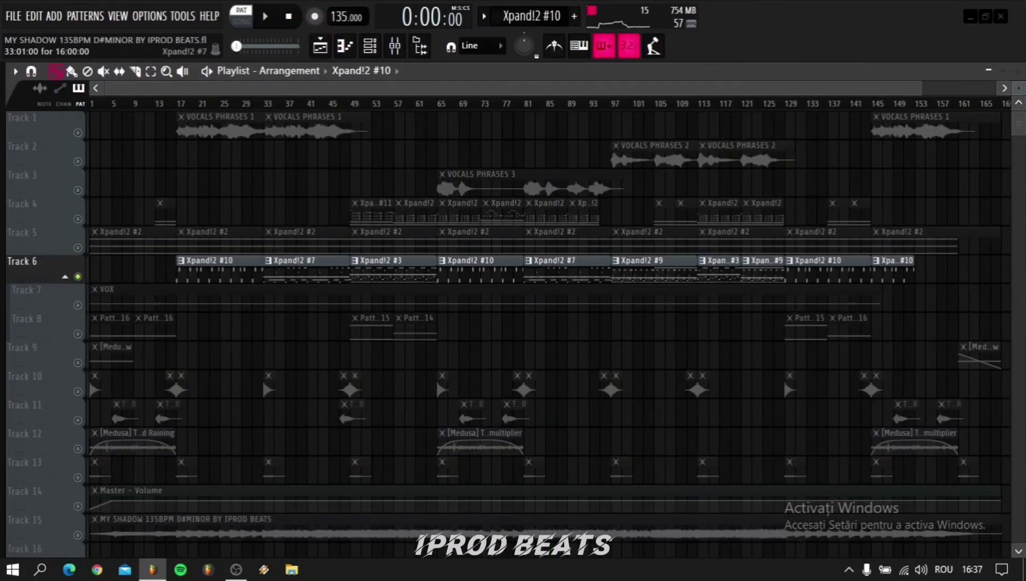
- Open the Xpand!2 #7 drum pattern from Track 6 in the piano roll and play its notes
key("F7")
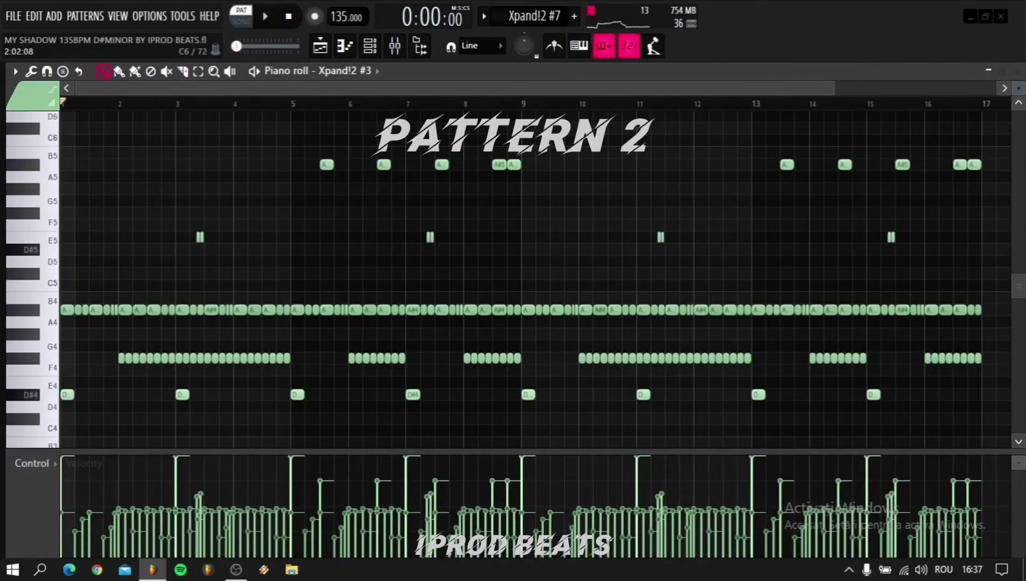
key("space")
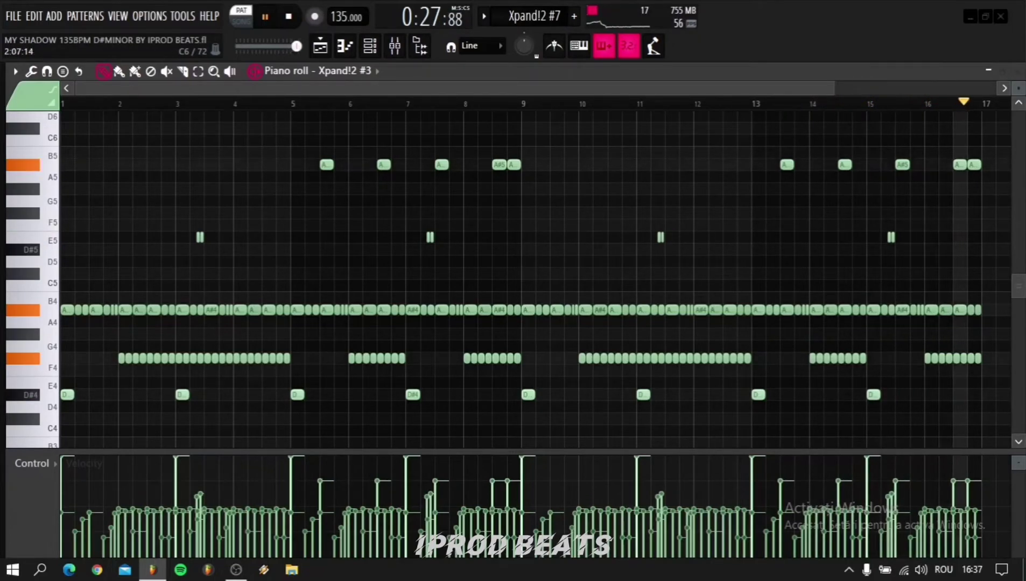
key("space")
key("F5")
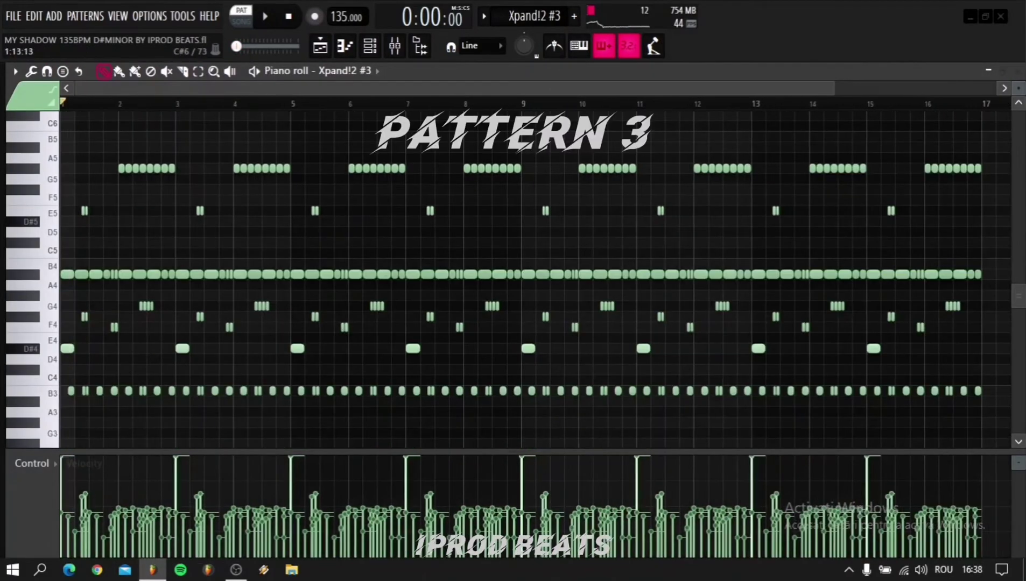
- Play the Xpand!2 #3 drum pattern from Track 6 in the piano roll and return to the playlist
key("space")
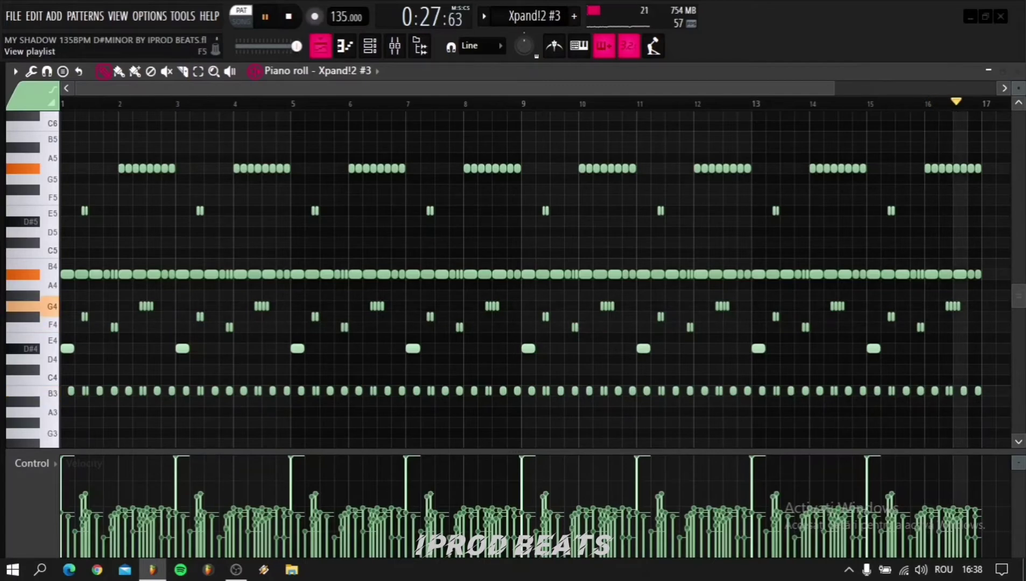
key("space")
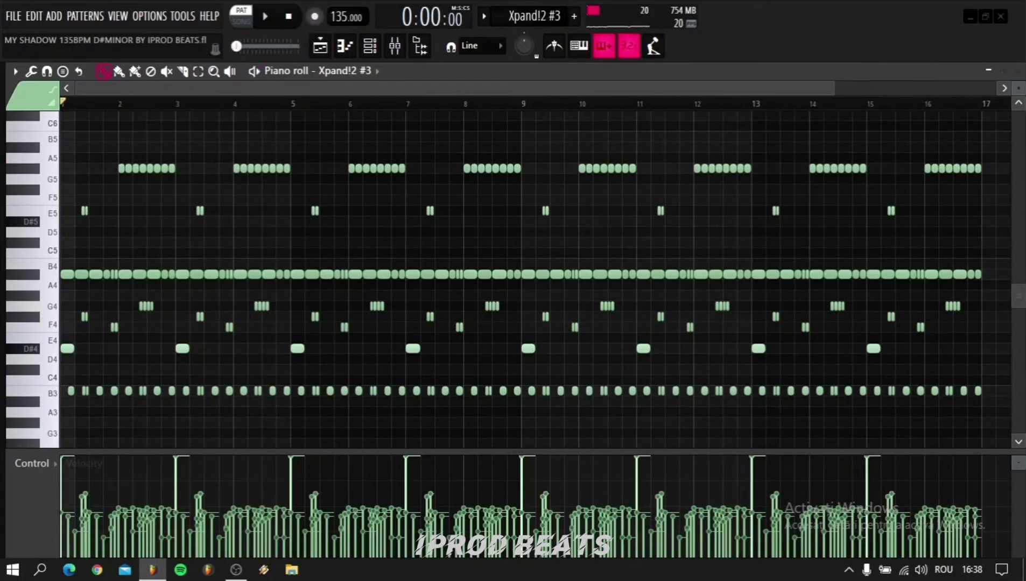
left_click(320, 46)
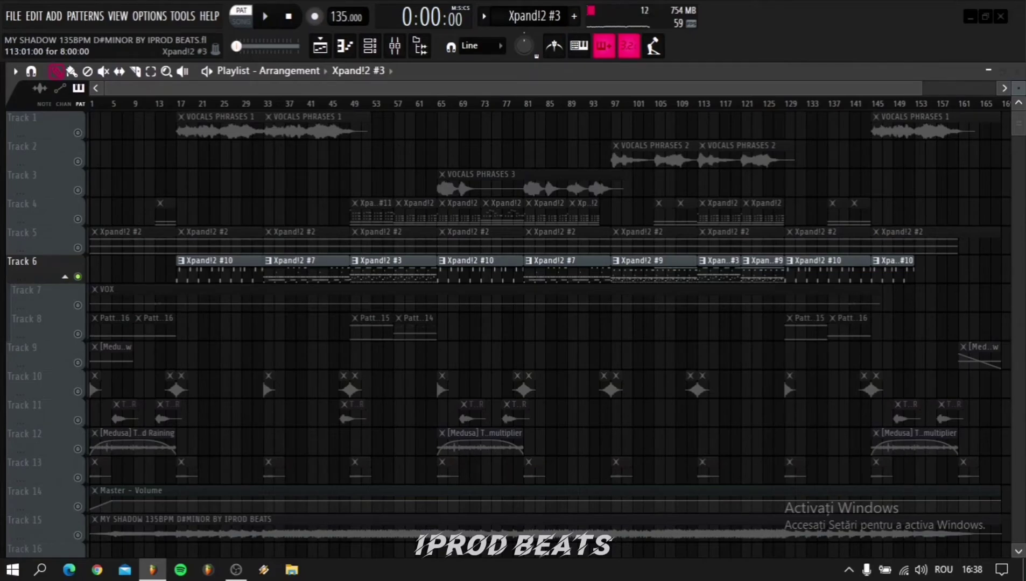
- Play the Xpand!2 #9 drum pattern from Track 6 in the piano roll and examine its Xpand!2 instrument preset
double_click(651, 269)
key("space")
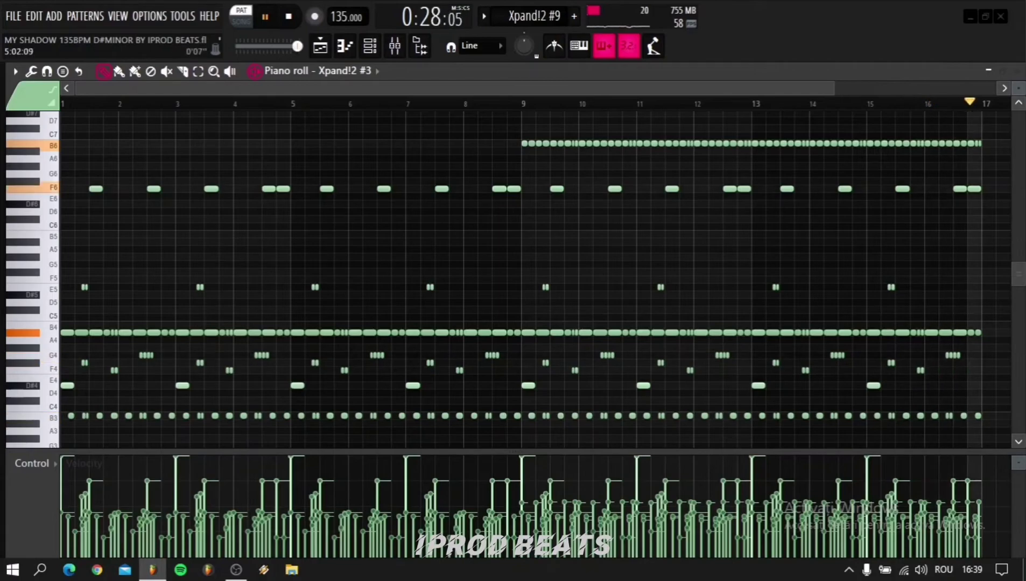
key("space")
left_click(347, 71)
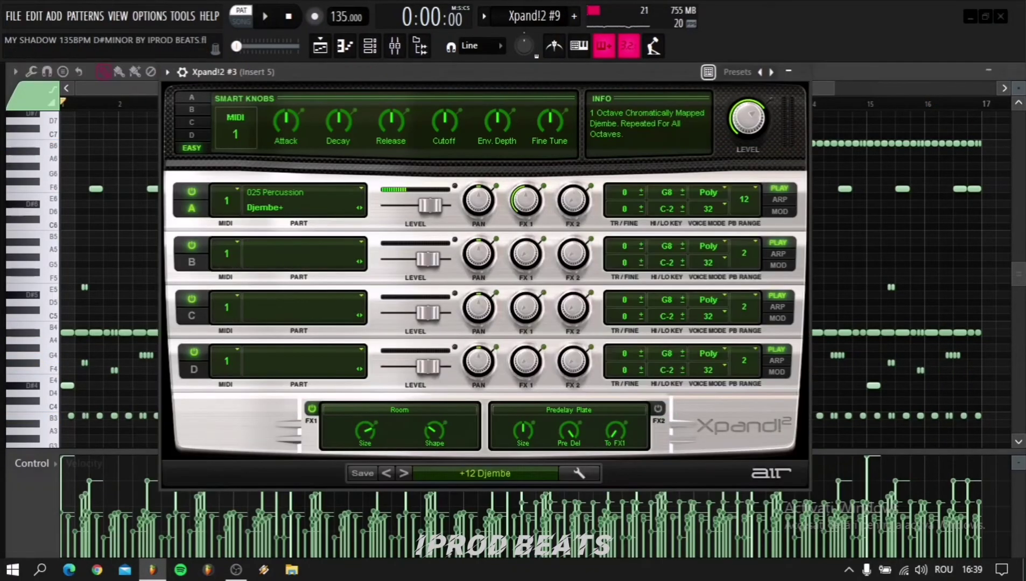
key("Escape")
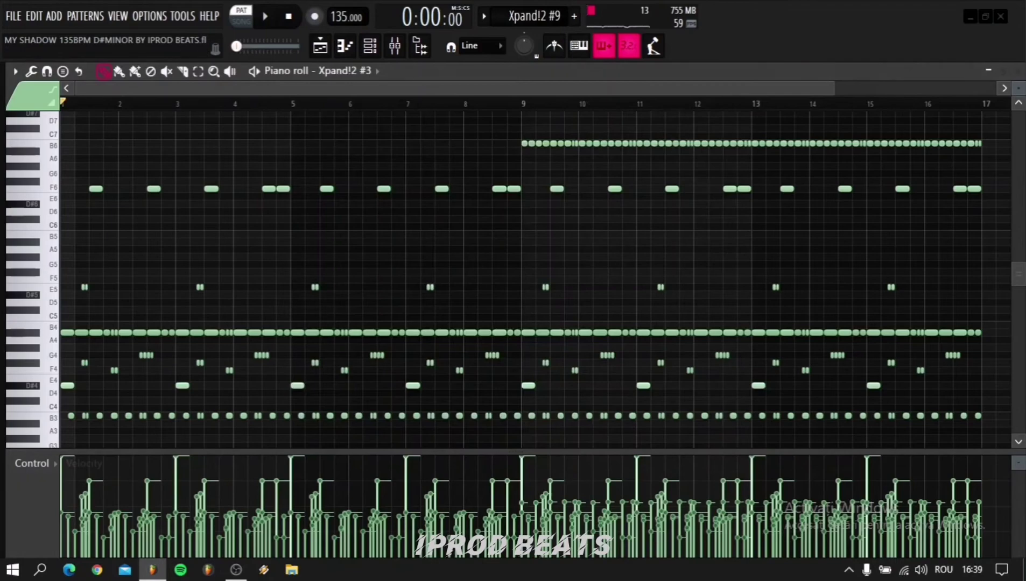
- Examine the Fruity Reeverb 2, Fruity delay 2 and Fruity soft clipper settings on mixer Insert 5 and return to the playlist
left_click(395, 46)
left_click(904, 212)
left_click(904, 211)
left_click(895, 229)
left_click(895, 229)
left_click(902, 246)
left_click(902, 246)
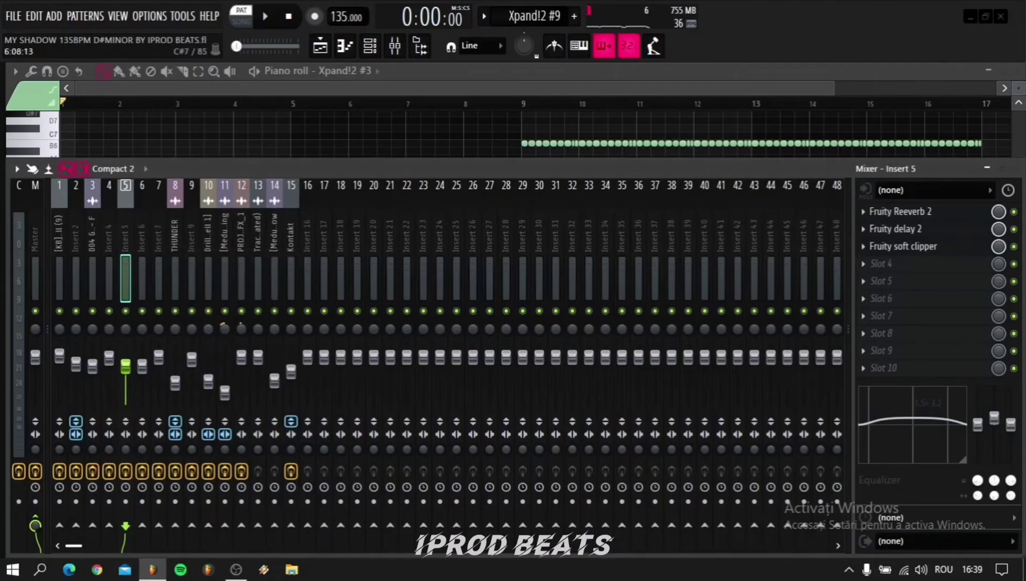
left_click(395, 46)
left_click(320, 46)
- Switch playback to song mode, solo the VOX clip on Track 7 and play it
left_click(241, 16)
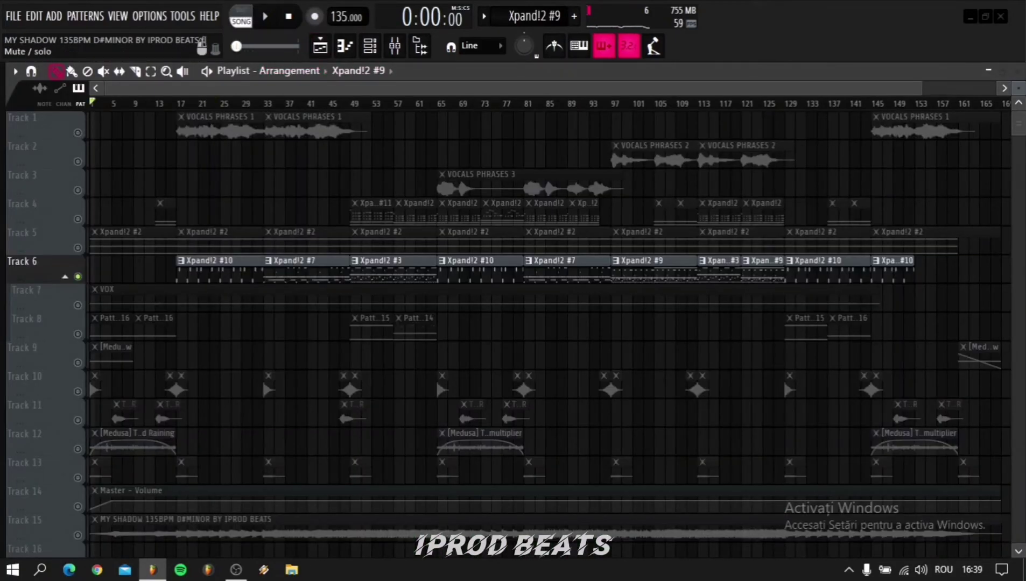
left_click(26, 290)
key("space")
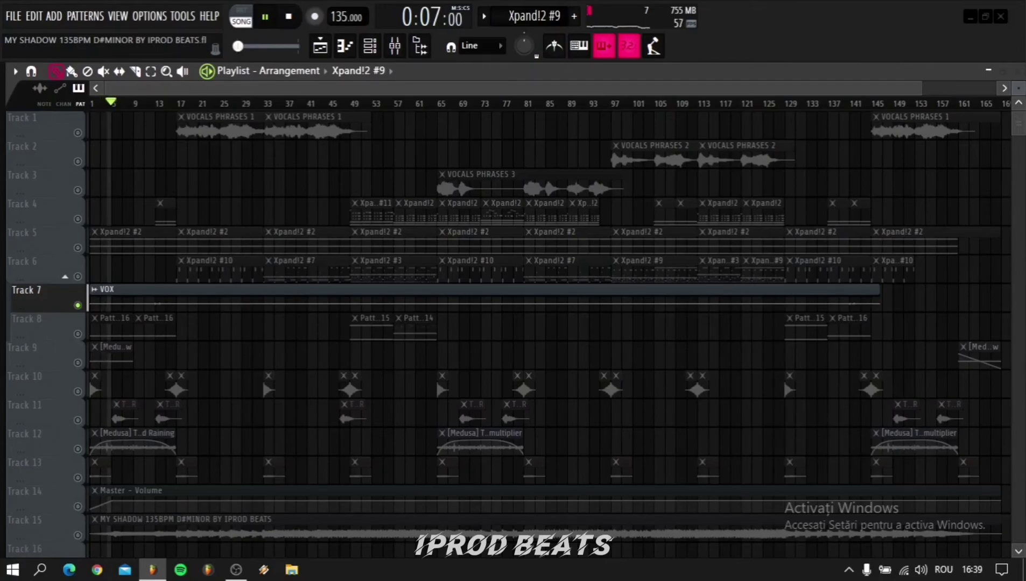
key("space")
- Solo the church bell clips on Track 10 and play them
left_click(77, 392, "ctrl")
key("space")
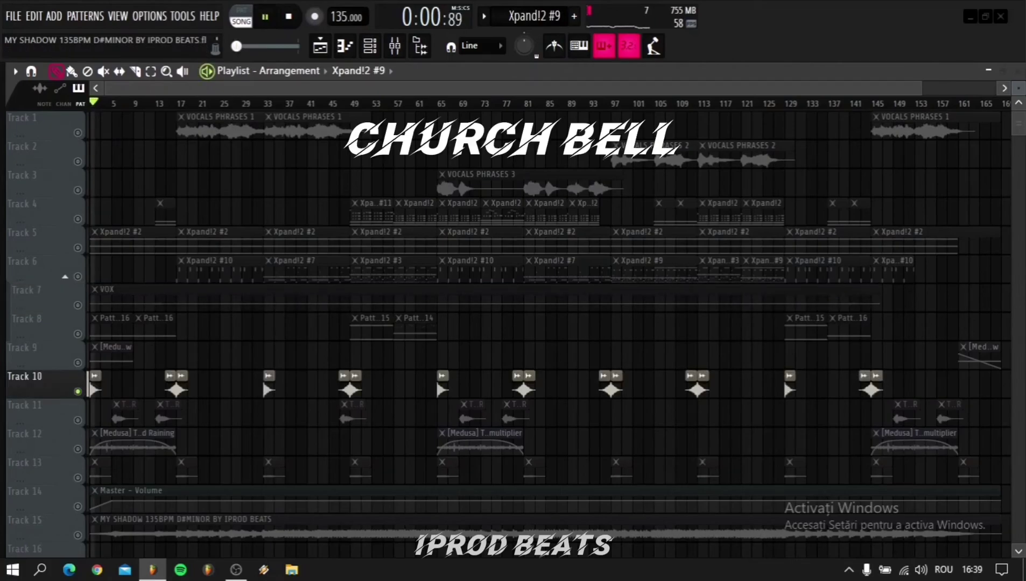
key("space")
- Solo Track 11, unmute the Medusa texture on Track 12, play both tracks together, and mute them again
left_click(77, 419, "ctrl")
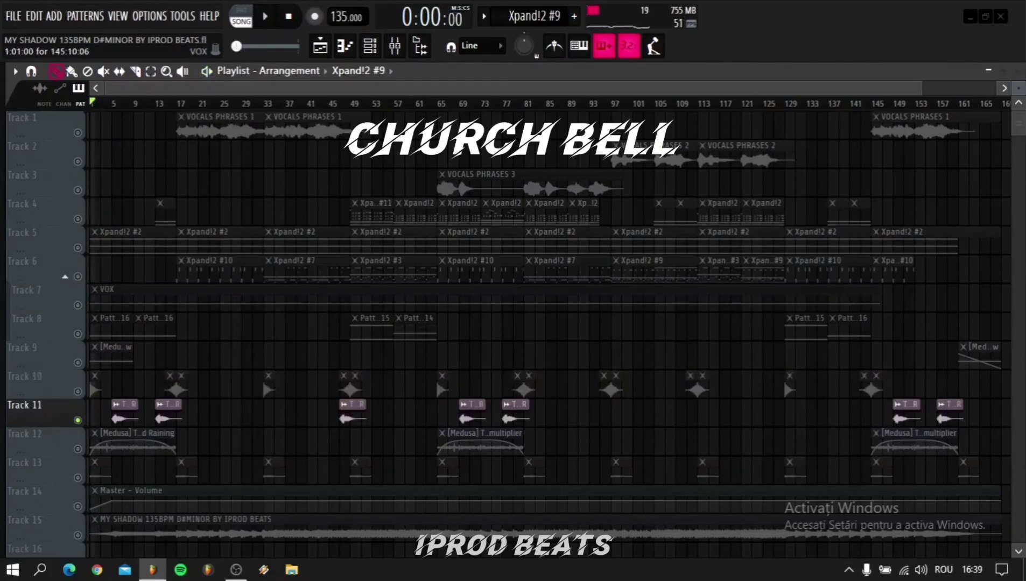
key("space")
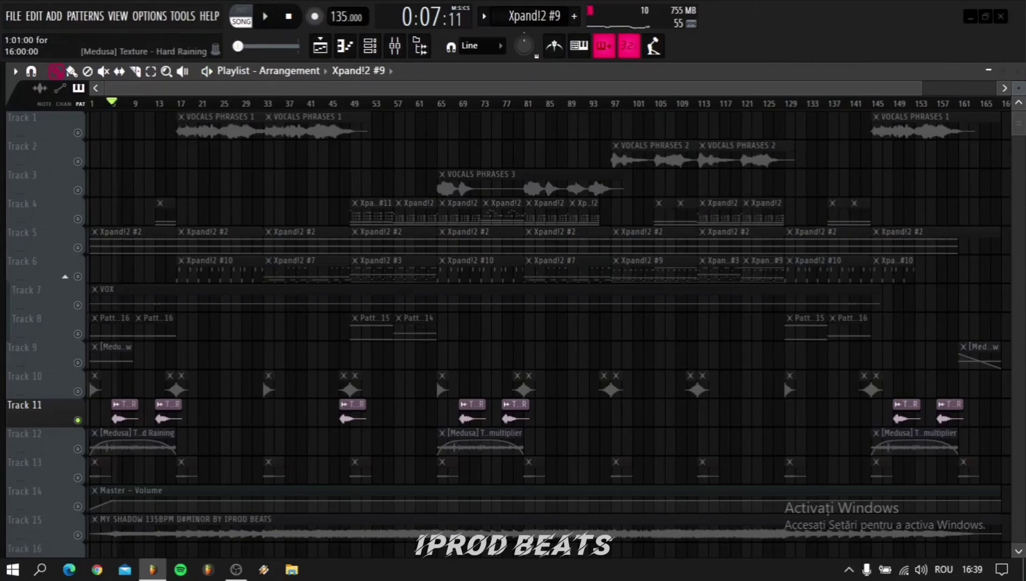
left_click(77, 448)
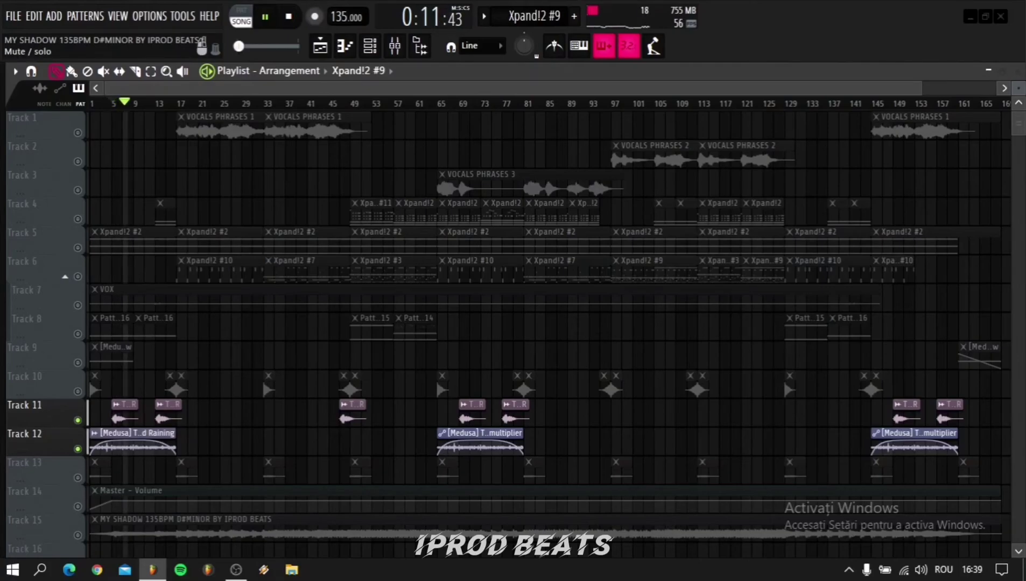
key("space")
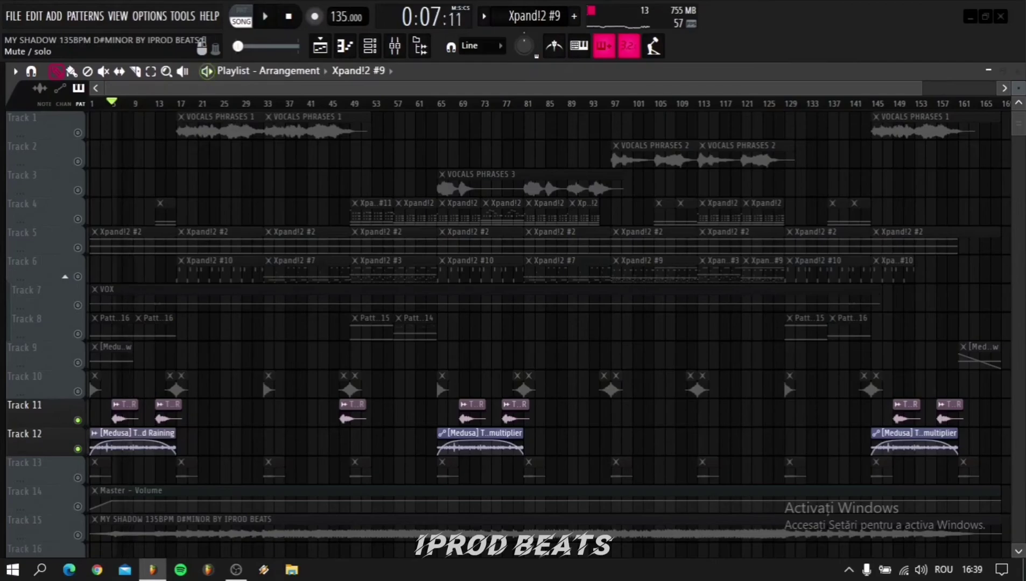
left_click(77, 420)
left_click(78, 449)
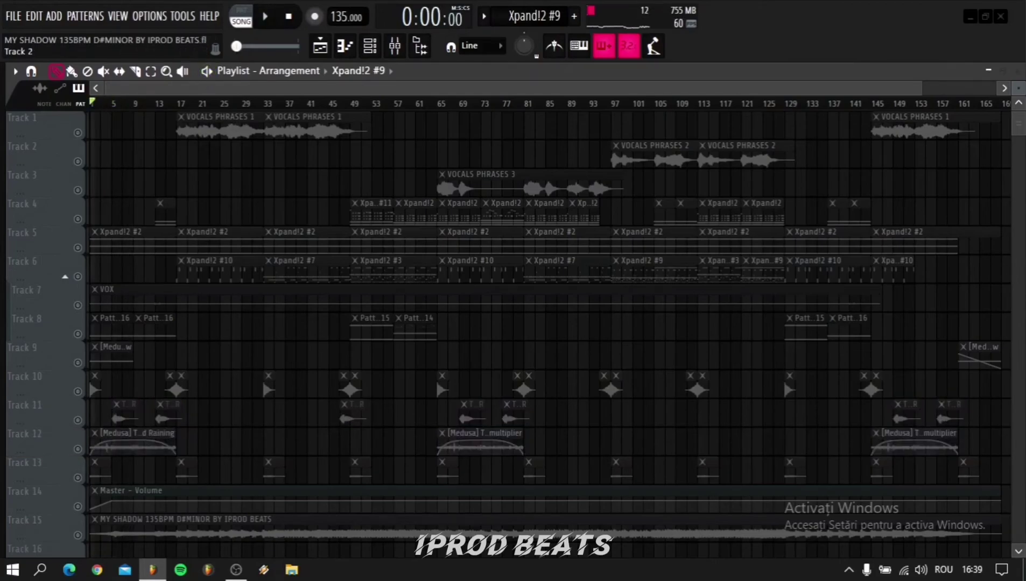
- Enable only the audio clips on Track 13 and play them
left_click(77, 478)
key("space")
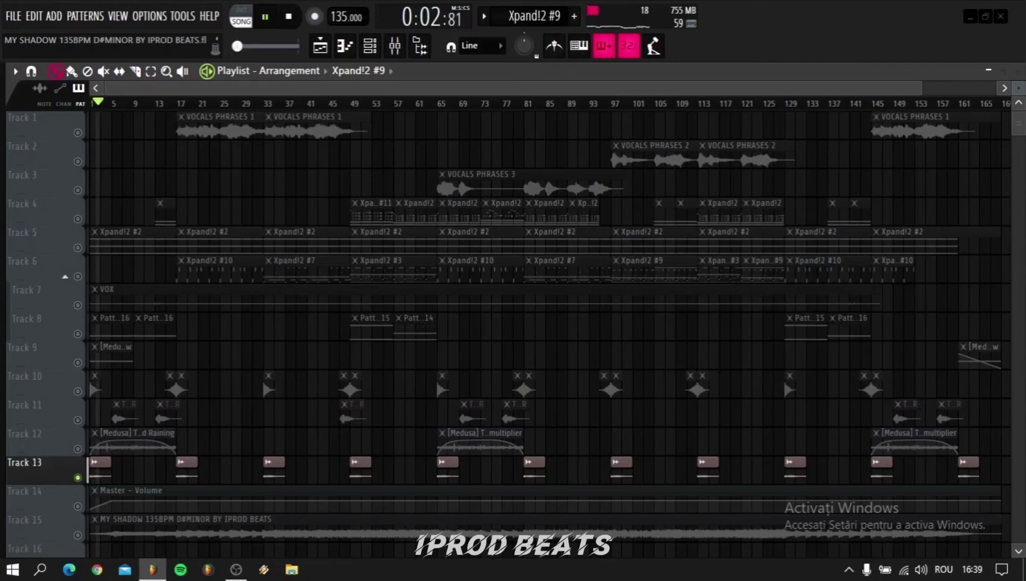
key("space")
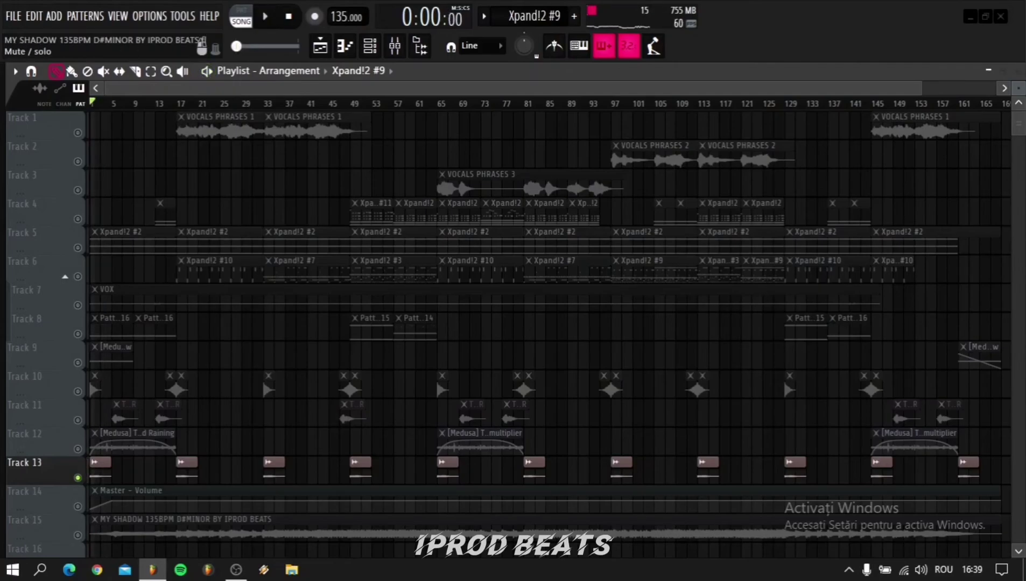
- Solo the Medusa clips on Track 9 and play them
left_click(77, 362)
key("space")
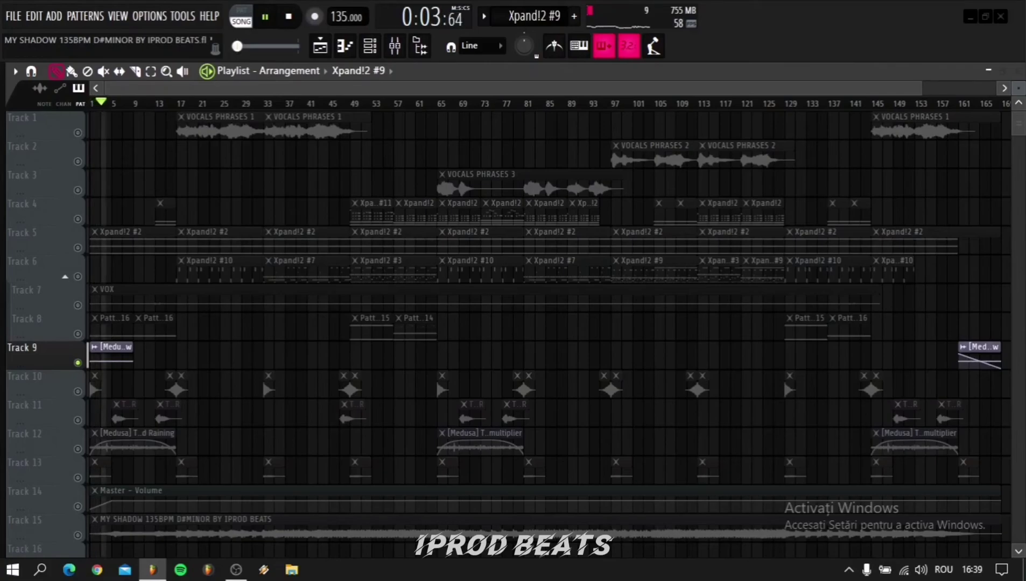
key("space")
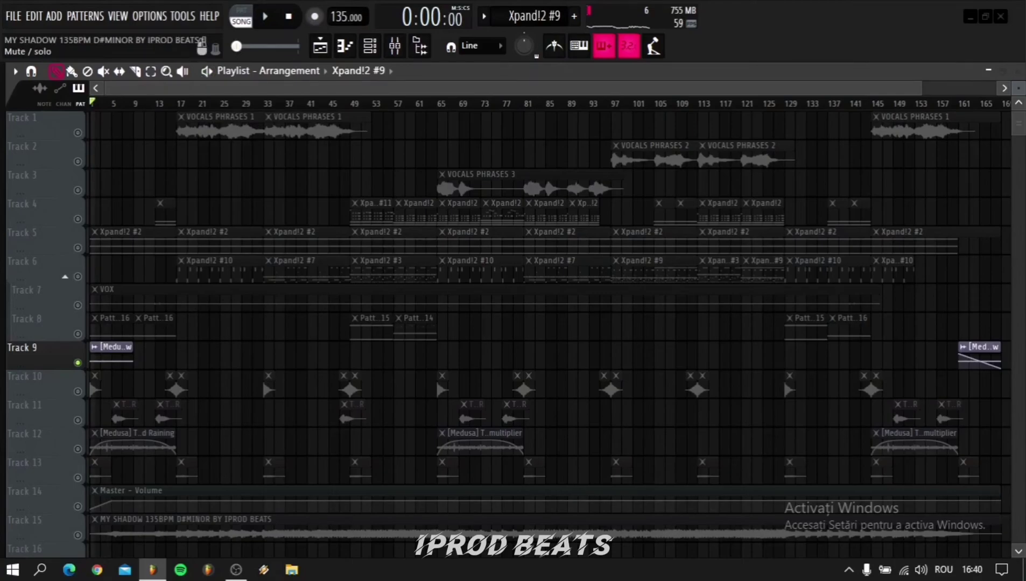
- Solo and play the full beat audio on Track 15 and show the master channel's effects in the mixer
left_click(183, 520)
key("space")
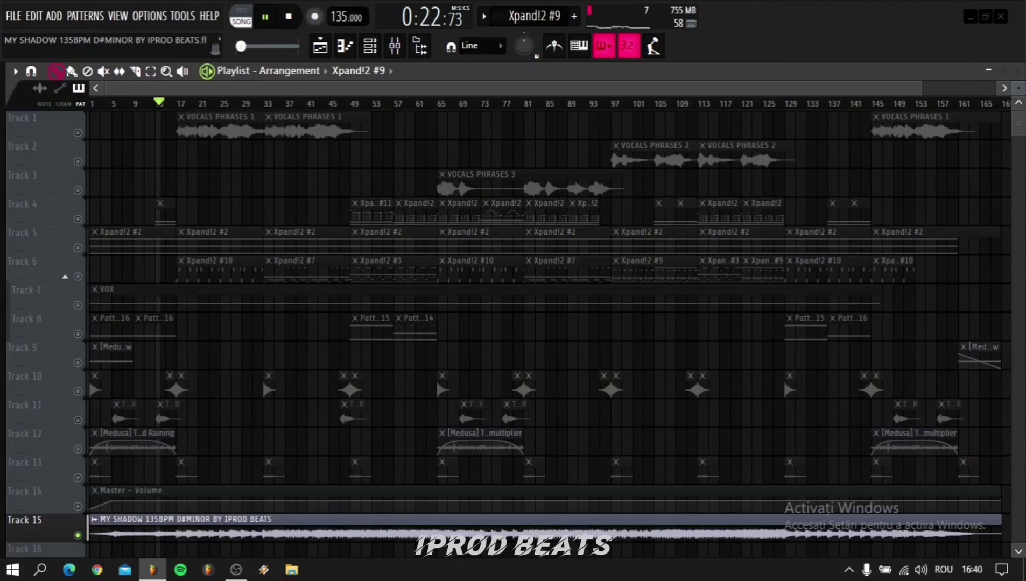
left_click(395, 46)
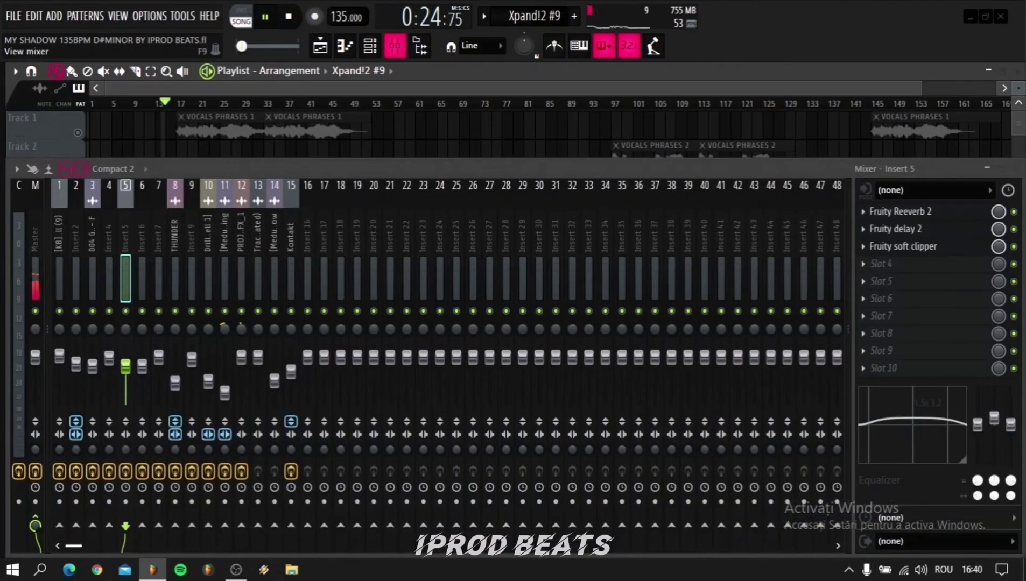
left_click(35, 269)
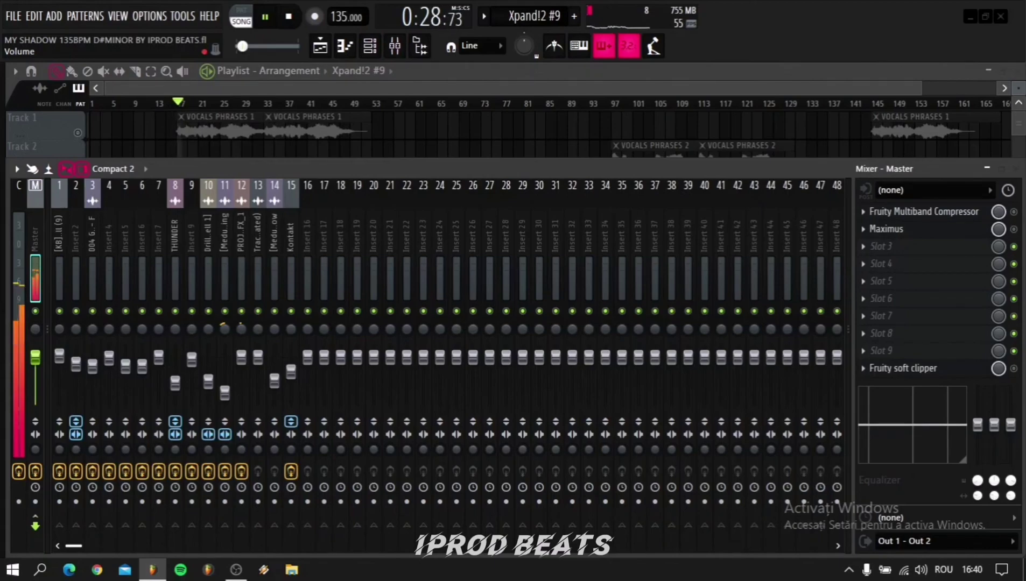
- Fade the master volume all the way down during playback, stop the song, and switch to OBS
scroll(35, 357, "down", 1)
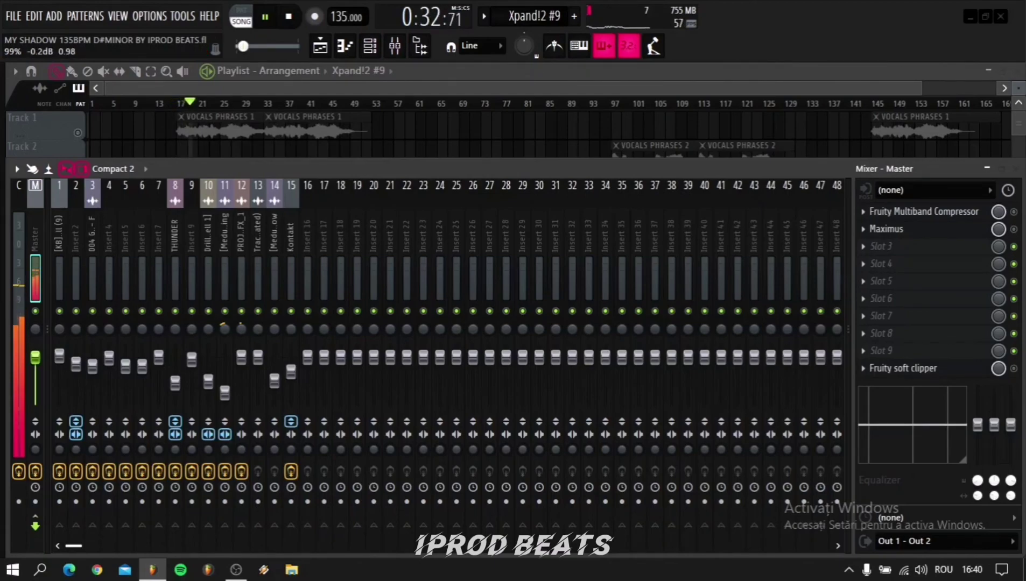
scroll(35, 357, "down", 3)
scroll(35, 363, "down", 3)
scroll(35, 371, "down", 8)
scroll(35, 379, "down", 6)
scroll(35, 387, "down", 6)
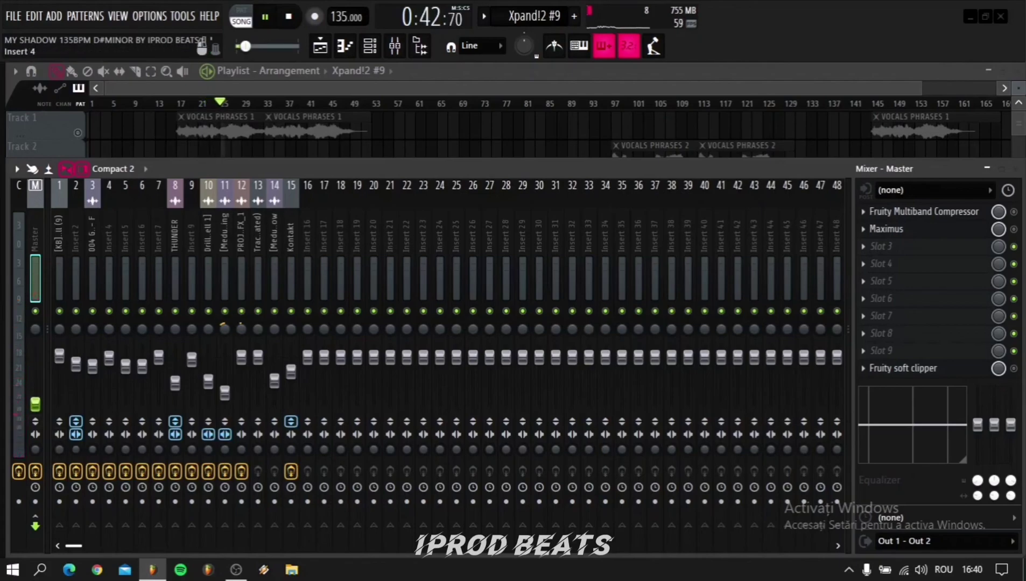
key("space")
left_click(236, 569)
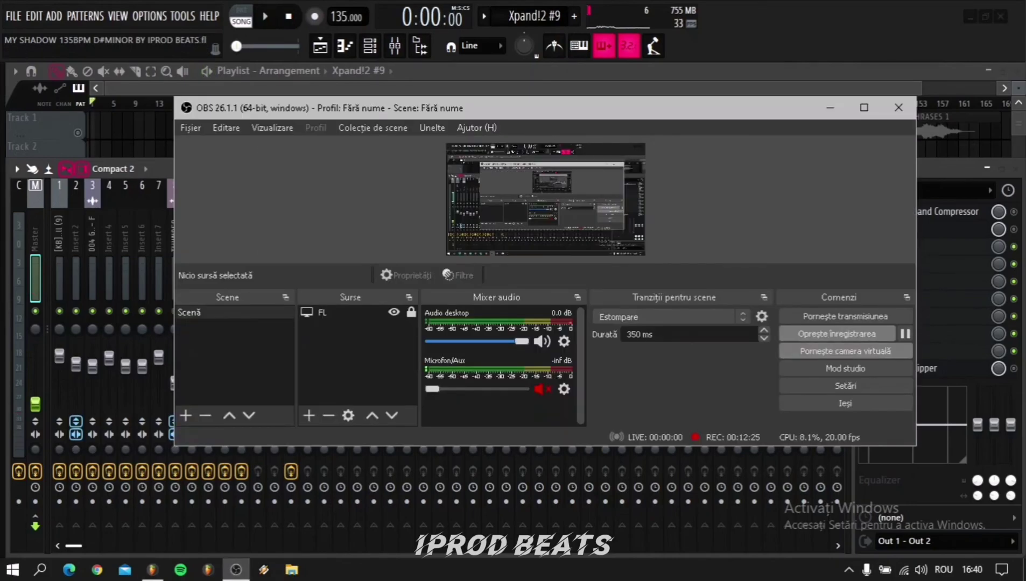